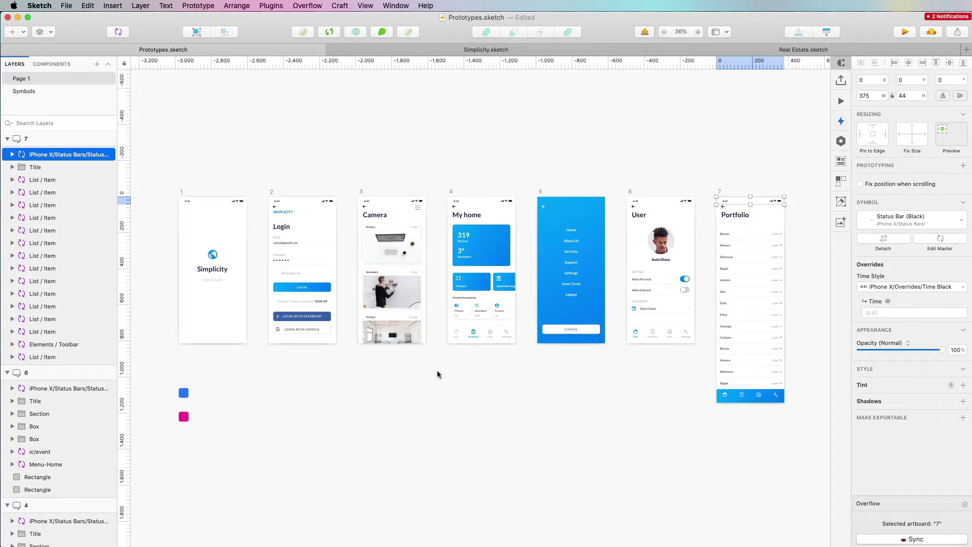
Draw a hotspot about 358 × 757 covering artboard 1 below its status bar and link it to artboard 2.
scroll(448, 392, "left", 3)
scroll(226, 230, "up", 10)
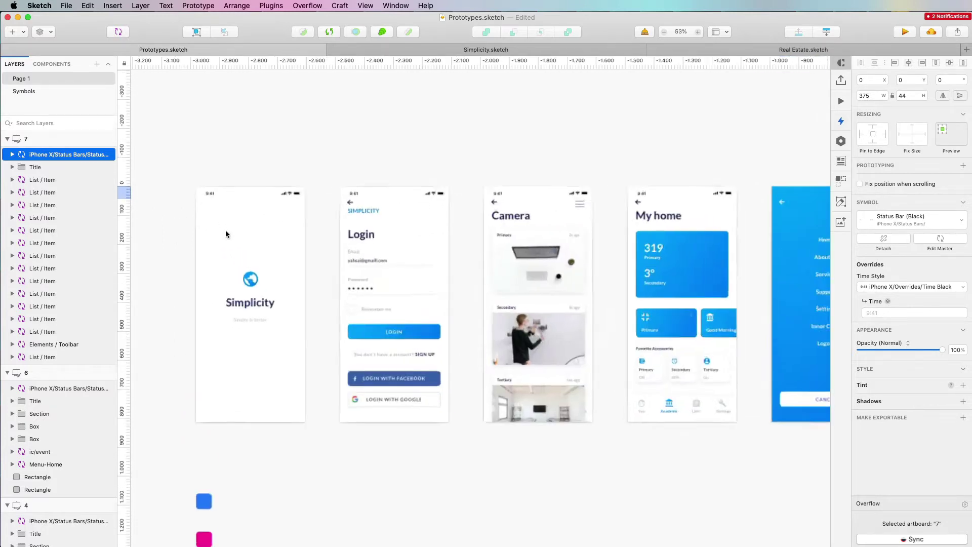
scroll(245, 239, "up", 3)
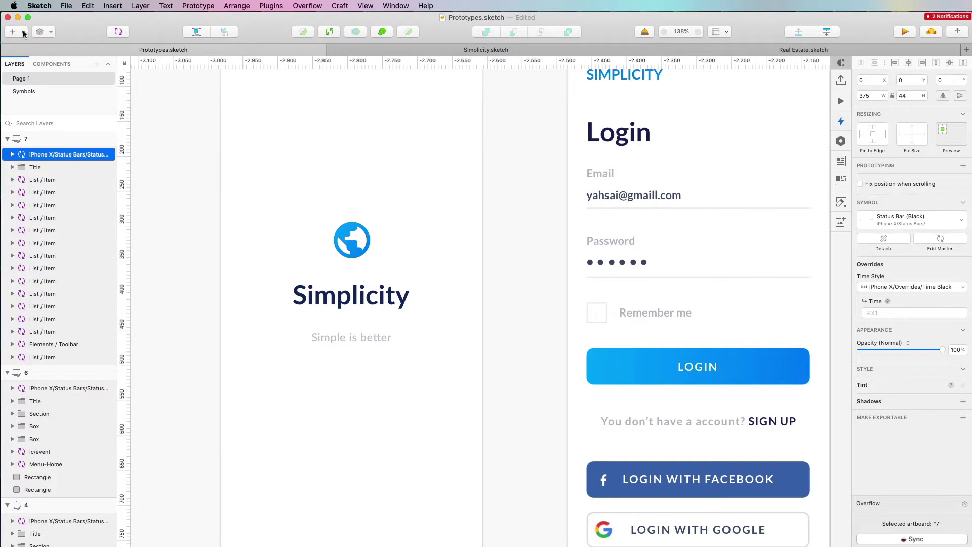
scroll(324, 121, "down", 3)
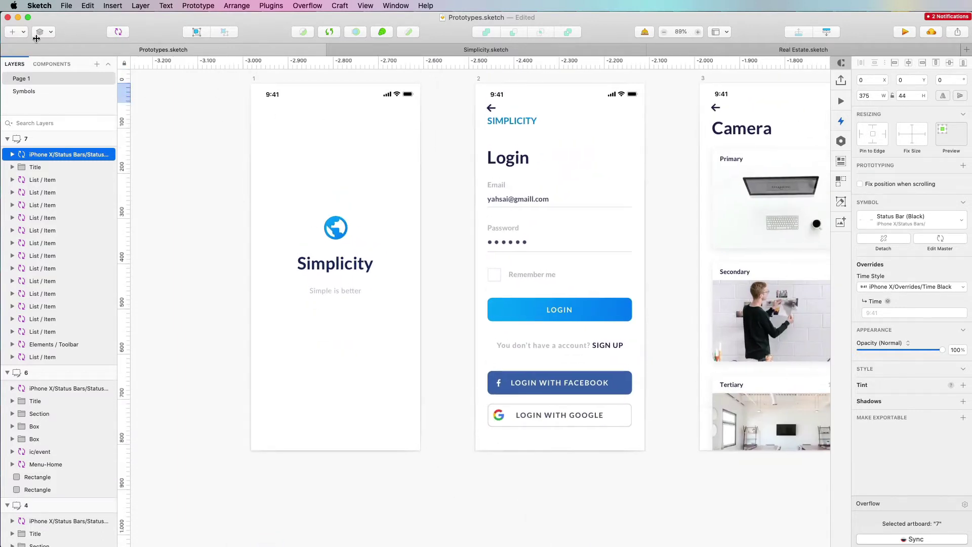
left_click(23, 33)
left_click(46, 140)
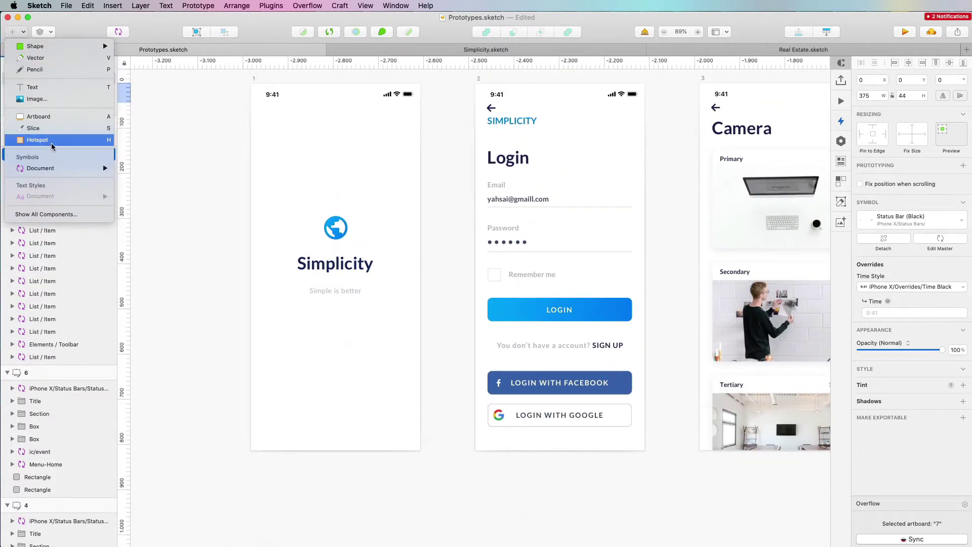
scroll(319, 191, "up", 3)
scroll(319, 191, "down", 1)
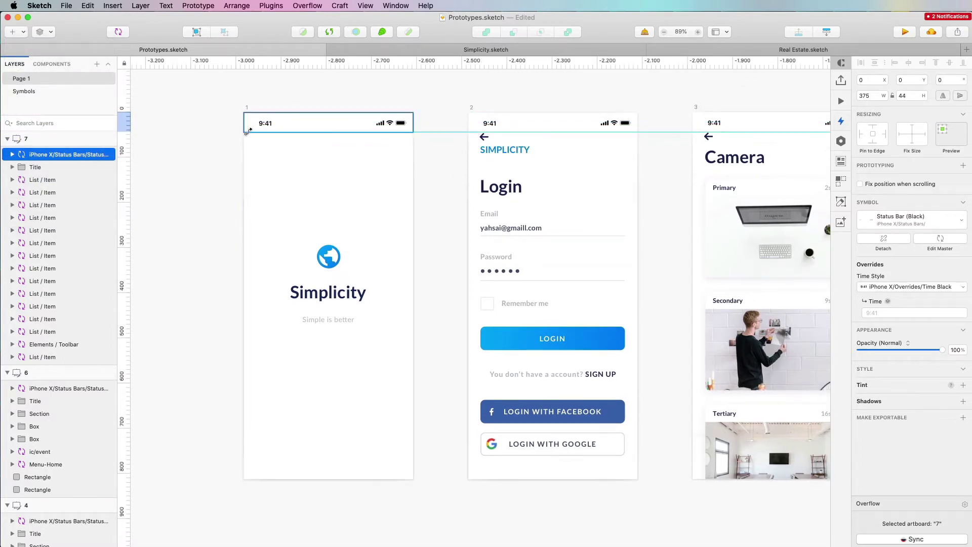
left_click_drag(248, 133, 410, 475)
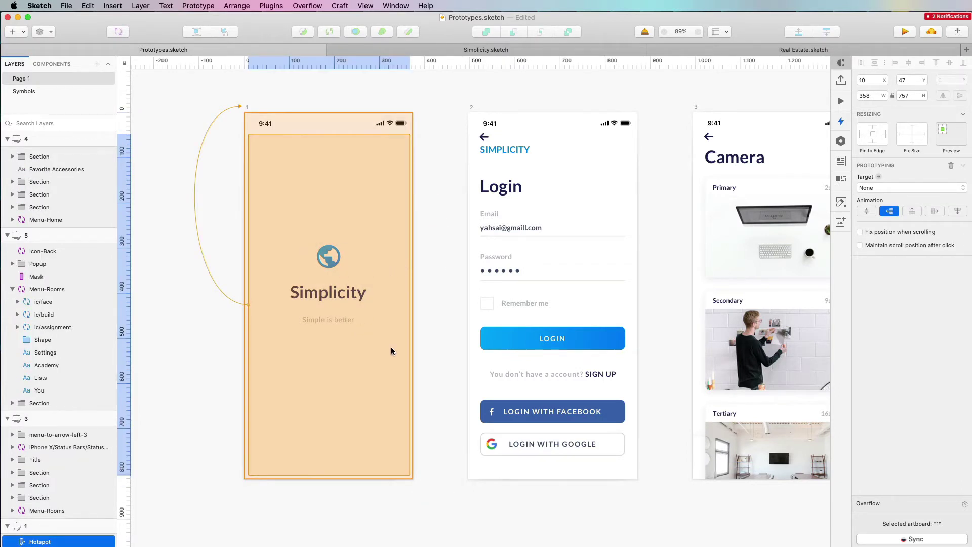
left_click(479, 306)
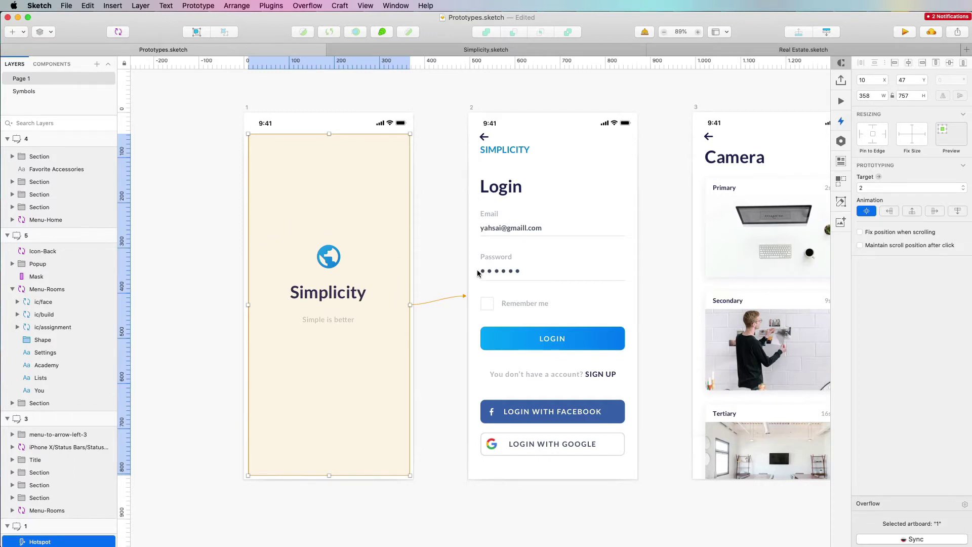
Preview the prototype from artboard 1, follow the hotspot to the Login screen, and close the preview.
scroll(478, 273, "right", 2)
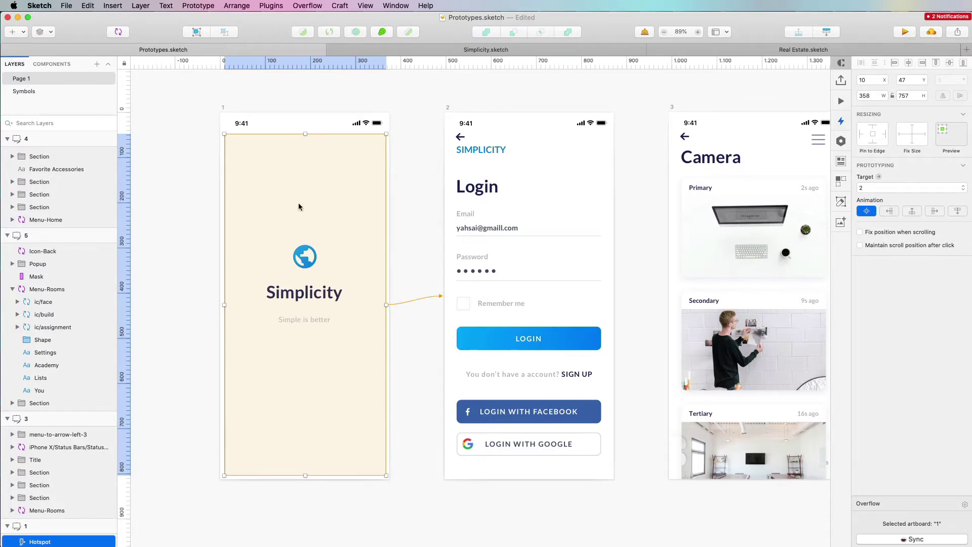
left_click(903, 32)
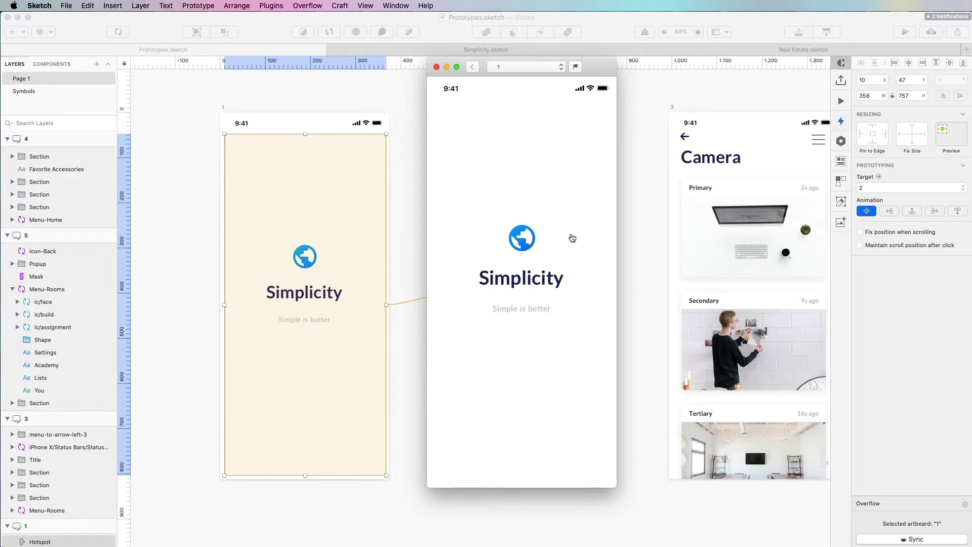
left_click(536, 71)
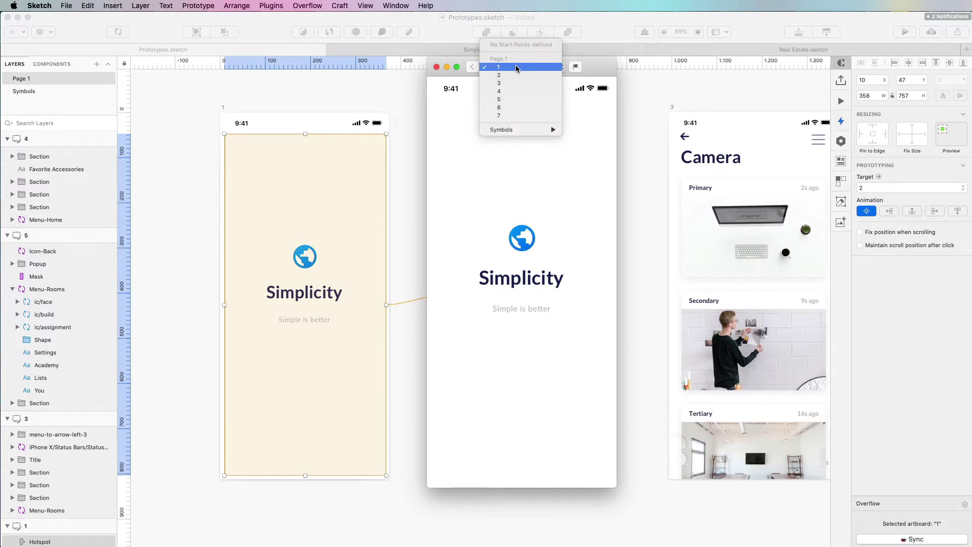
left_click(515, 66)
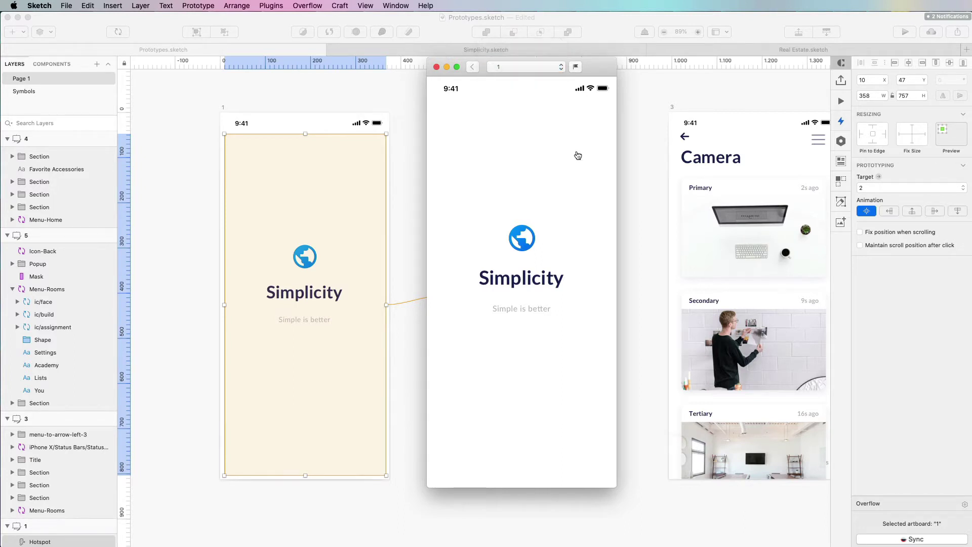
left_click(574, 192)
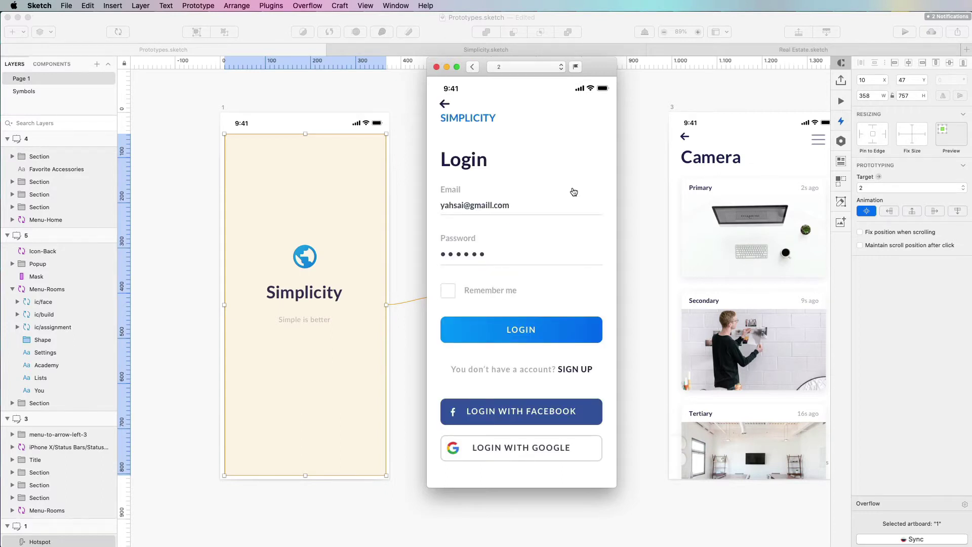
left_click_drag(595, 68, 815, 81)
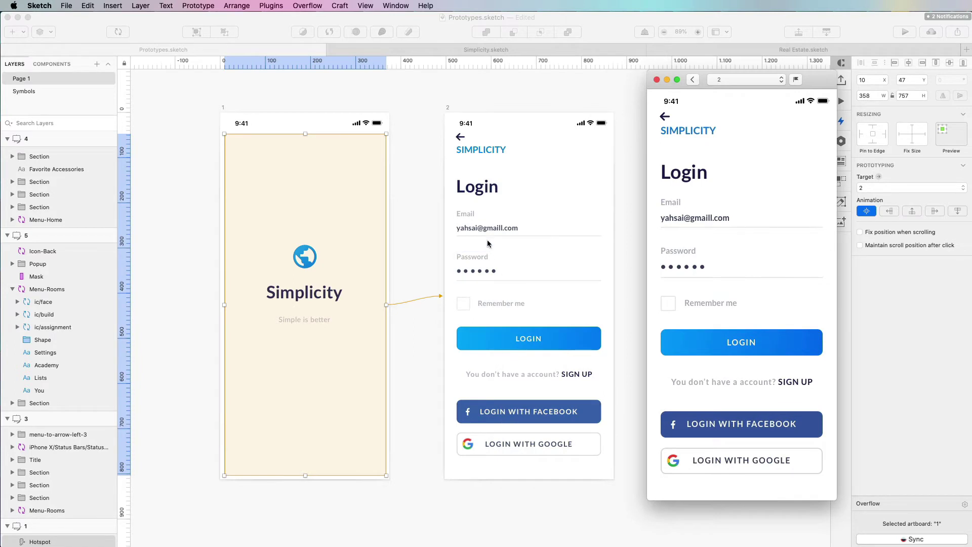
left_click(656, 80)
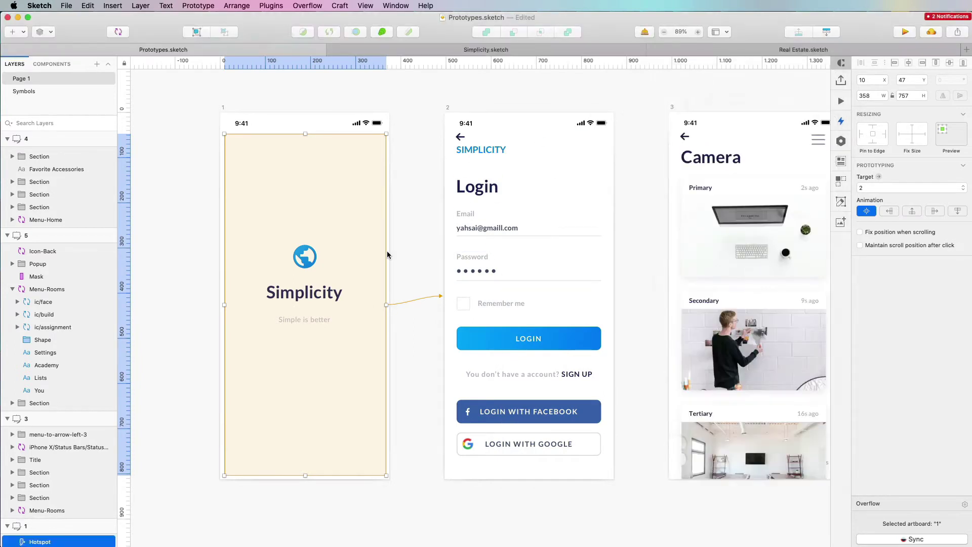
Draw a hotspot about 324 × 52 over the LOGIN button on artboard 2 and link it to artboard 3.
scroll(386, 251, "down", 2)
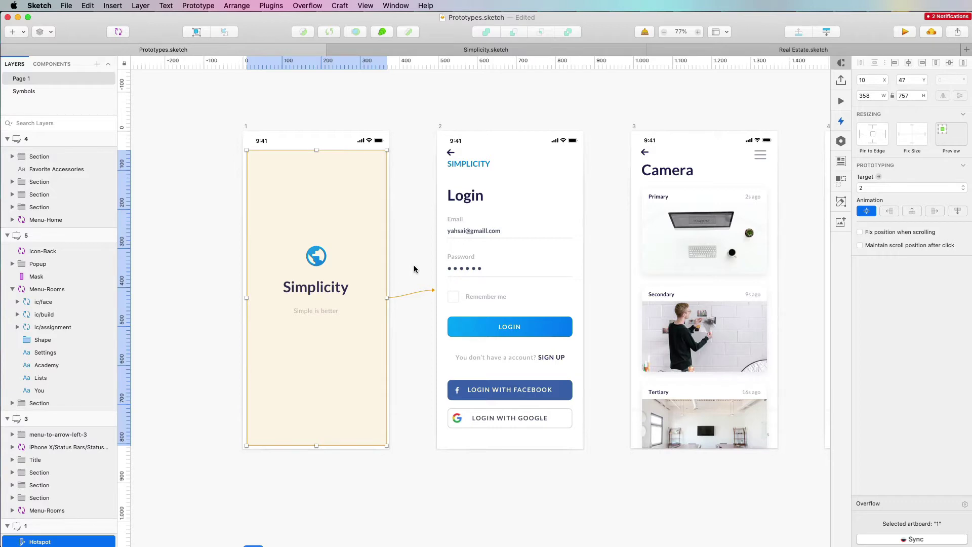
scroll(414, 268, "up", 5)
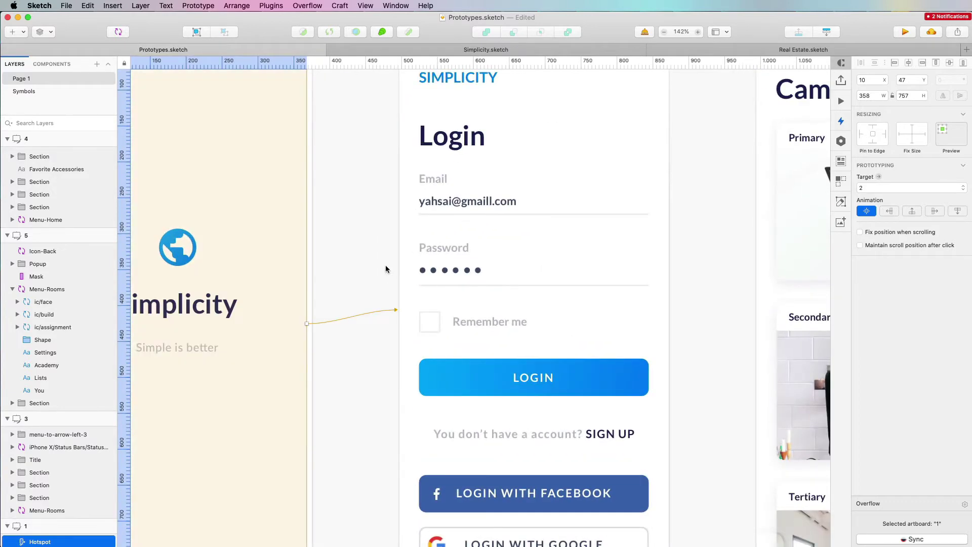
left_click(9, 32)
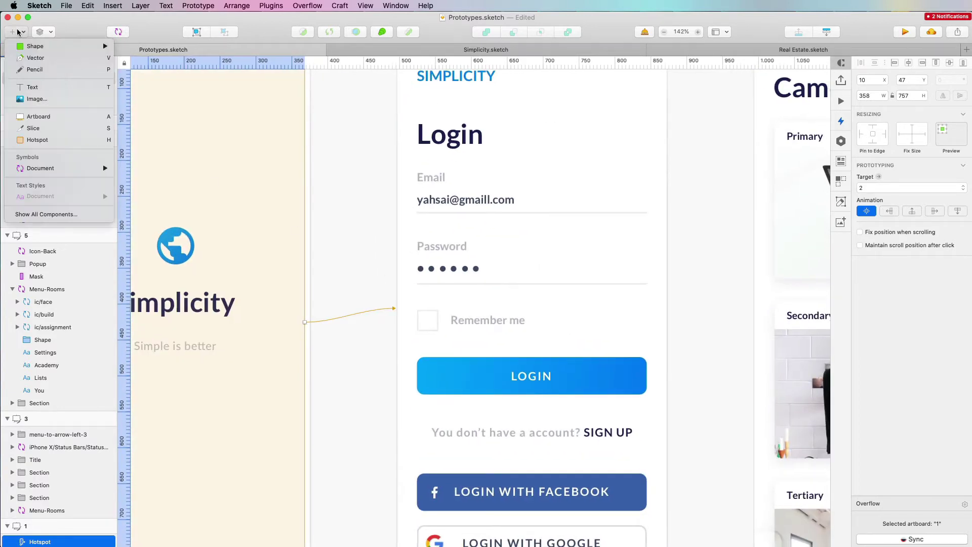
left_click(60, 142)
scroll(412, 263, "down", 5)
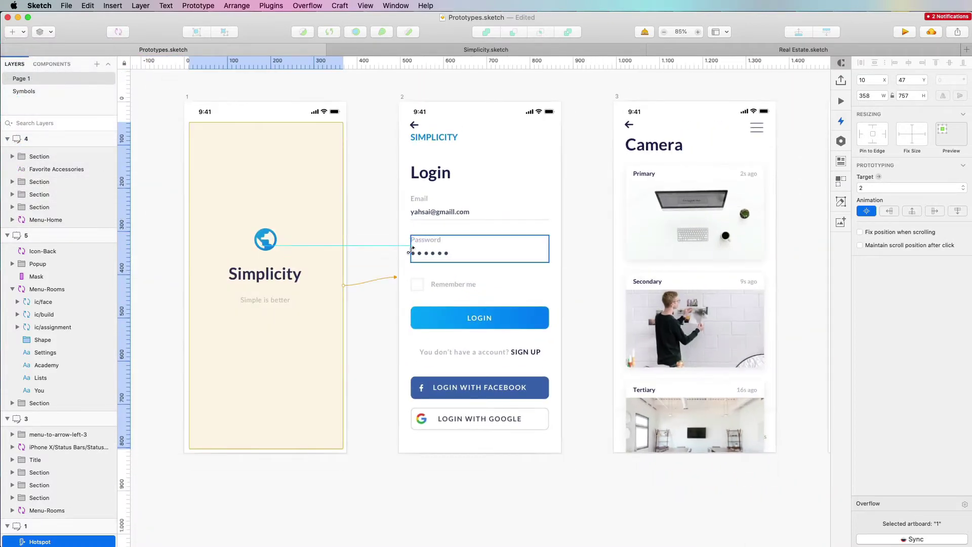
left_click(472, 327)
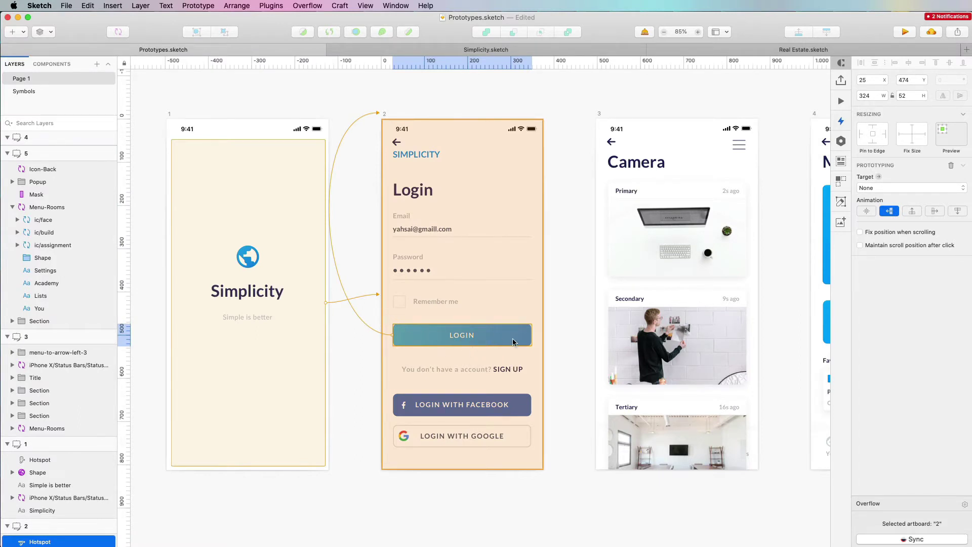
left_click(627, 291)
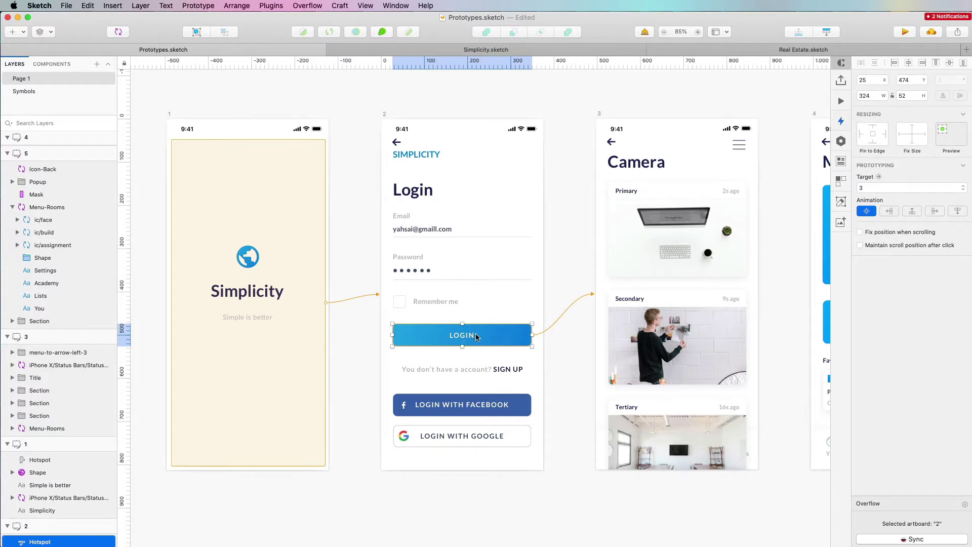
Draw a hotspot about 320 × 220 over the Primary card on the Camera artboard and link it to artboard 4.
scroll(642, 285, "right", 3)
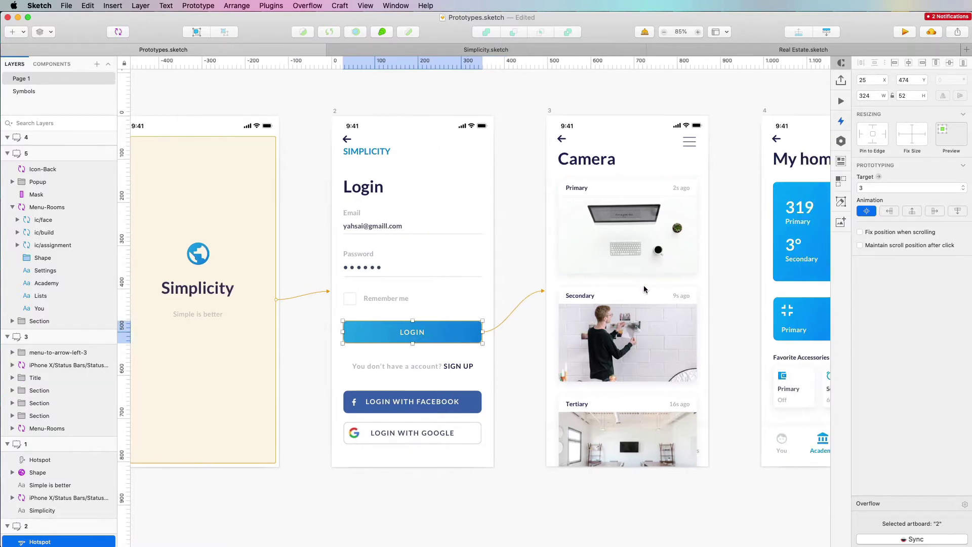
scroll(633, 269, "right", 6)
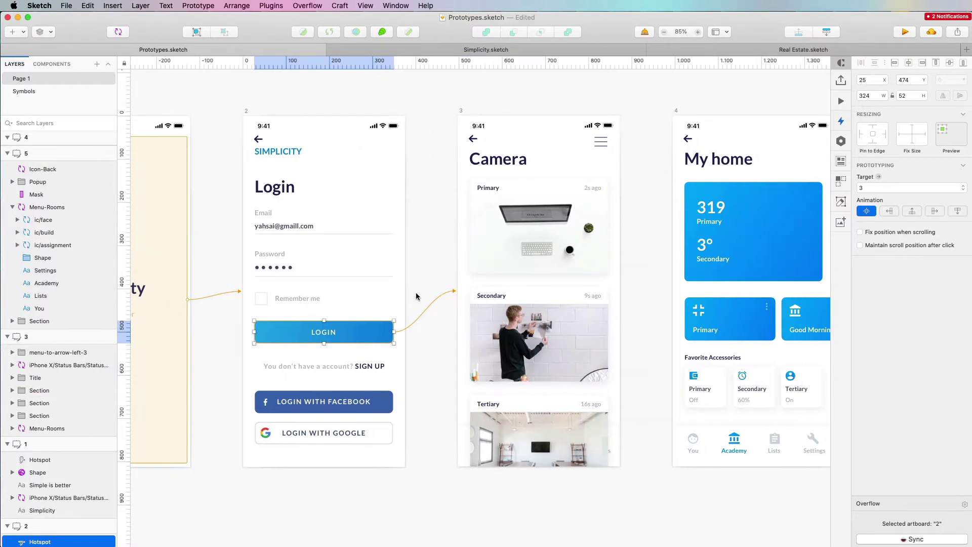
scroll(417, 291, "right", 6)
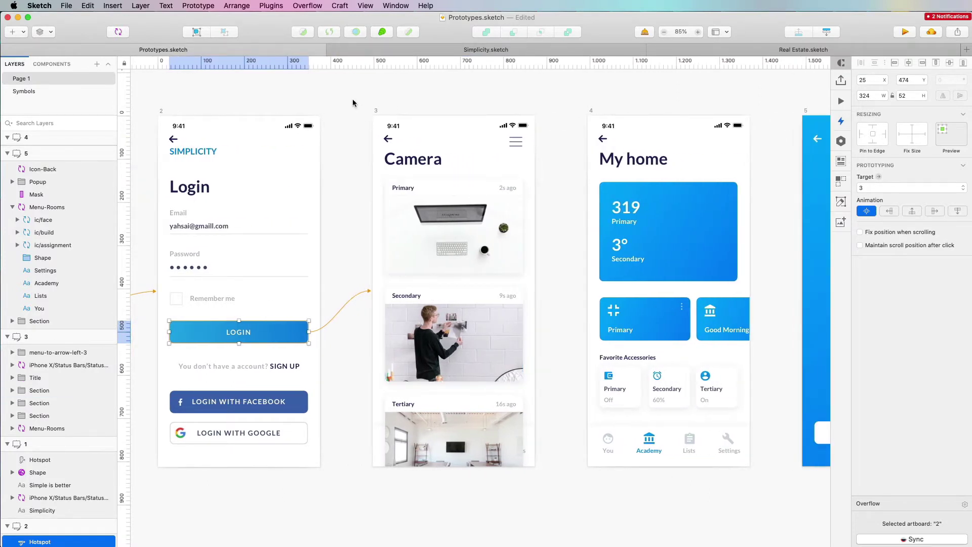
left_click(24, 32)
left_click(37, 140)
left_click(506, 223)
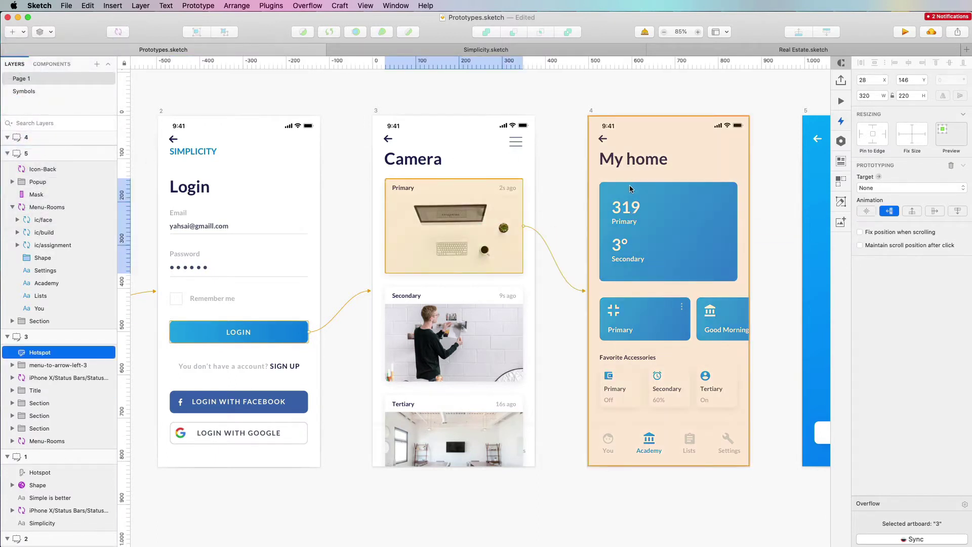
left_click(650, 187)
Copy the hamburger menu icon from the Camera artboard and paste it into the My home artboard.
scroll(658, 241, "right", 5)
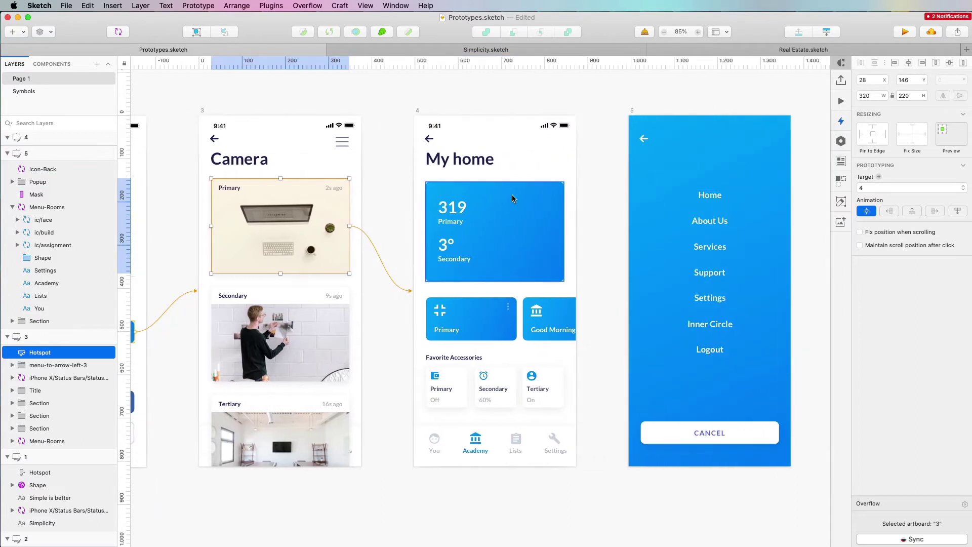
scroll(469, 329, "right", 3)
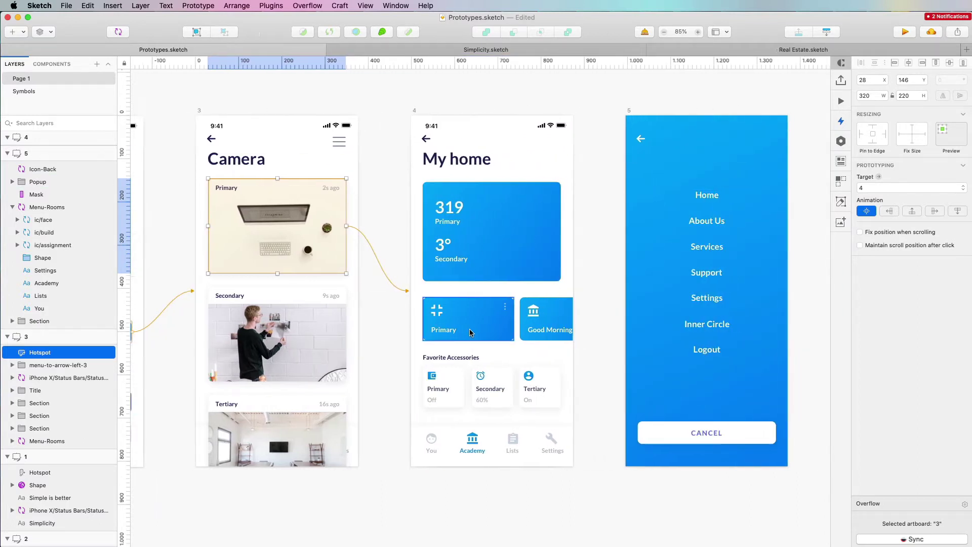
scroll(418, 381, "right", 3)
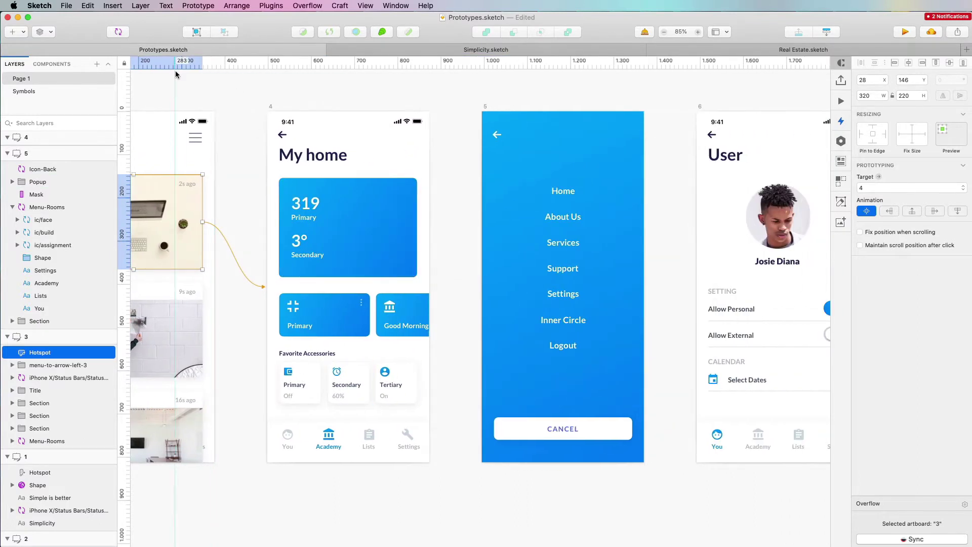
scroll(243, 144, "left", 1)
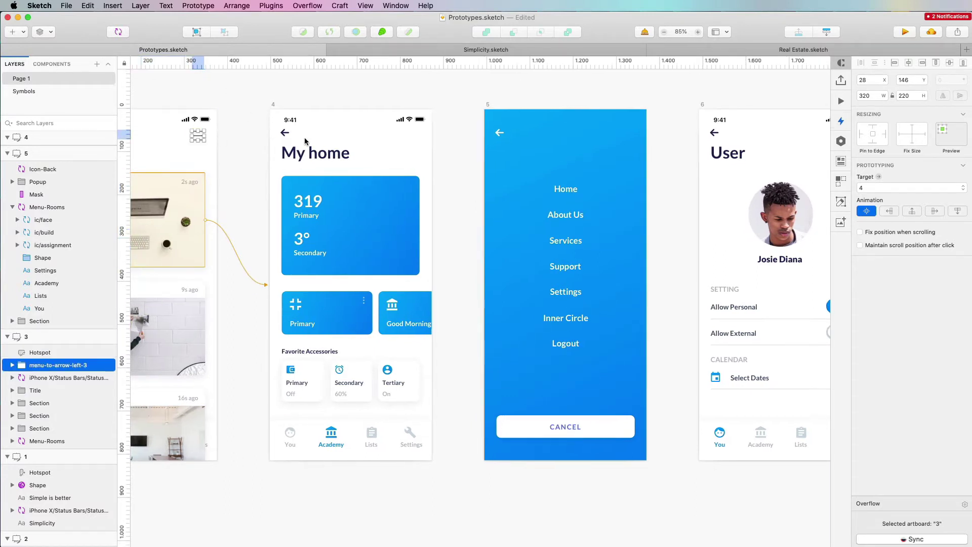
key("Tab")
key("super+c")
left_click(274, 108)
key("super+v")
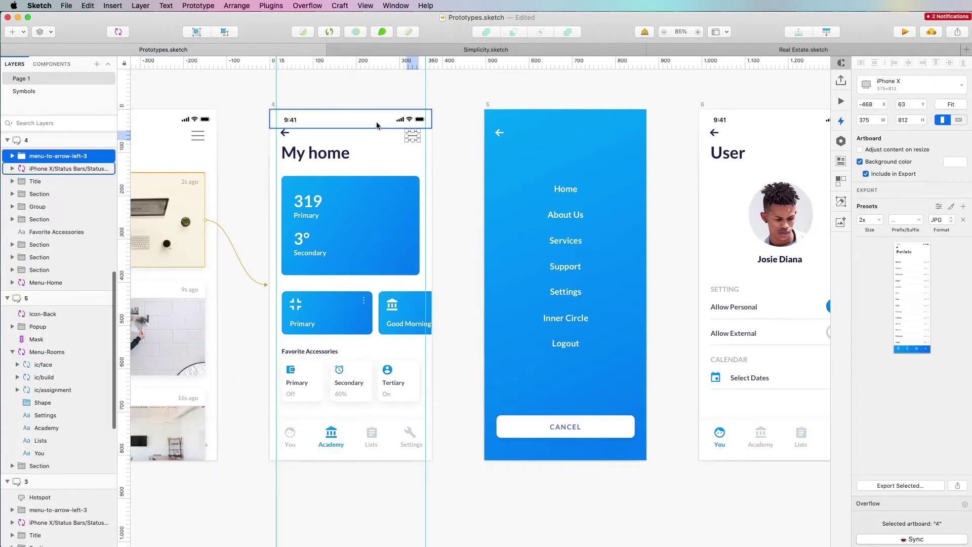
Add a 28 × 22 hotspot over the menu icon on the My home artboard and link it to artboard 5.
left_click(15, 32)
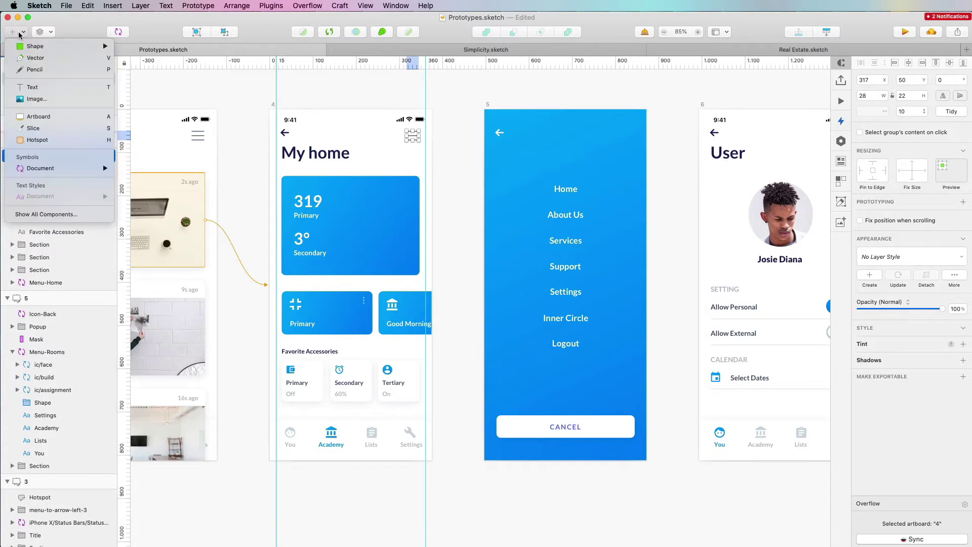
key("Return")
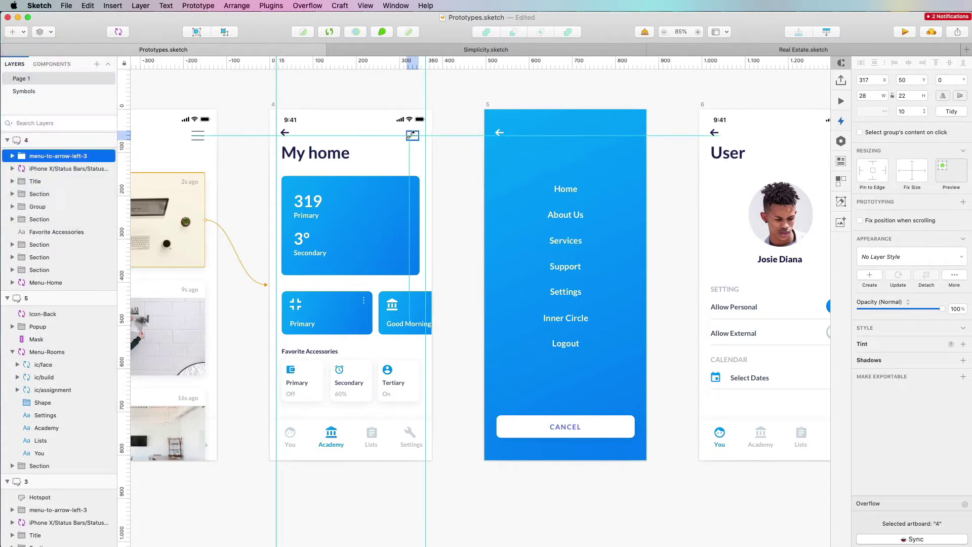
left_click(550, 144)
Draw a hotspot about 21 × 14 over the back arrow on artboard 5 and link it to artboard 4.
scroll(552, 143, "right", 4)
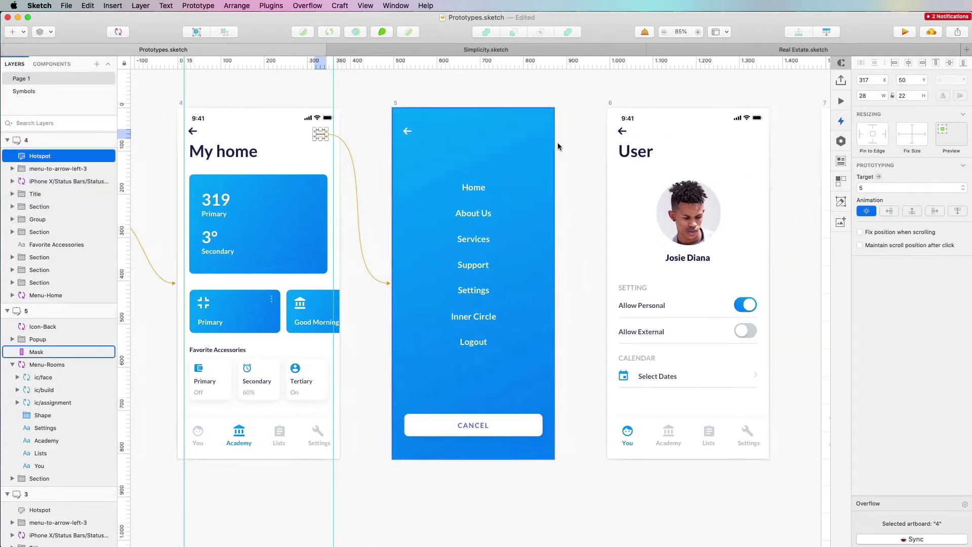
left_click(15, 32)
left_click(37, 140)
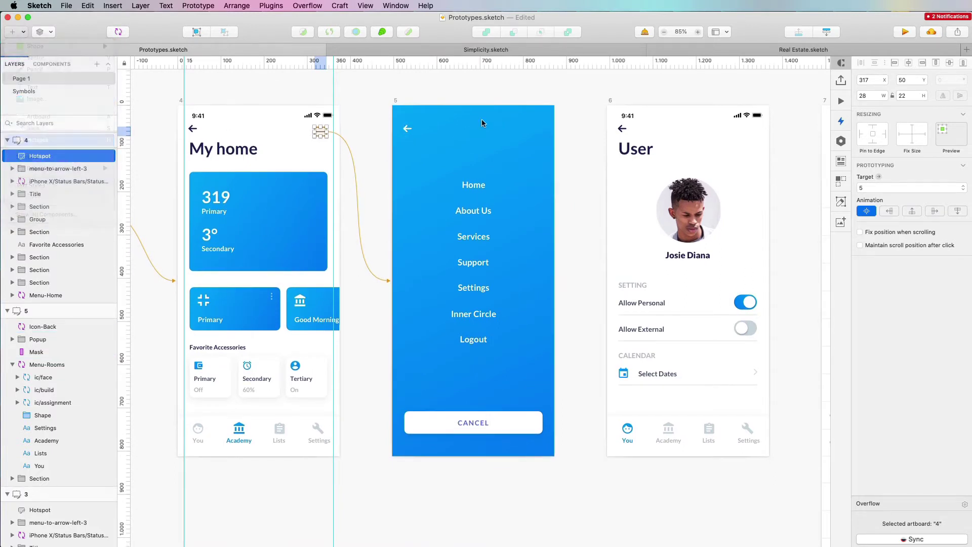
left_click_drag(404, 125, 413, 131)
left_click(289, 147)
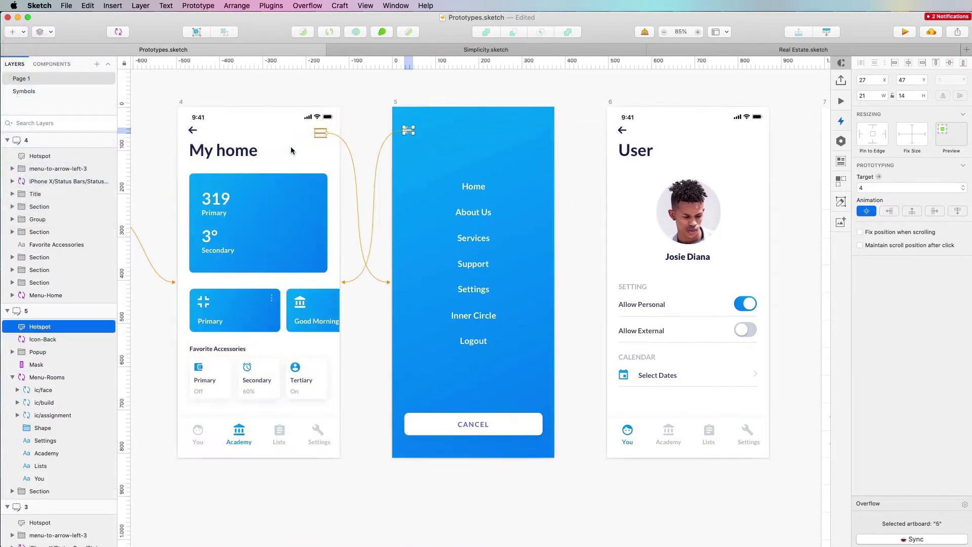
scroll(290, 147, "left", 3)
scroll(298, 143, "right", 5)
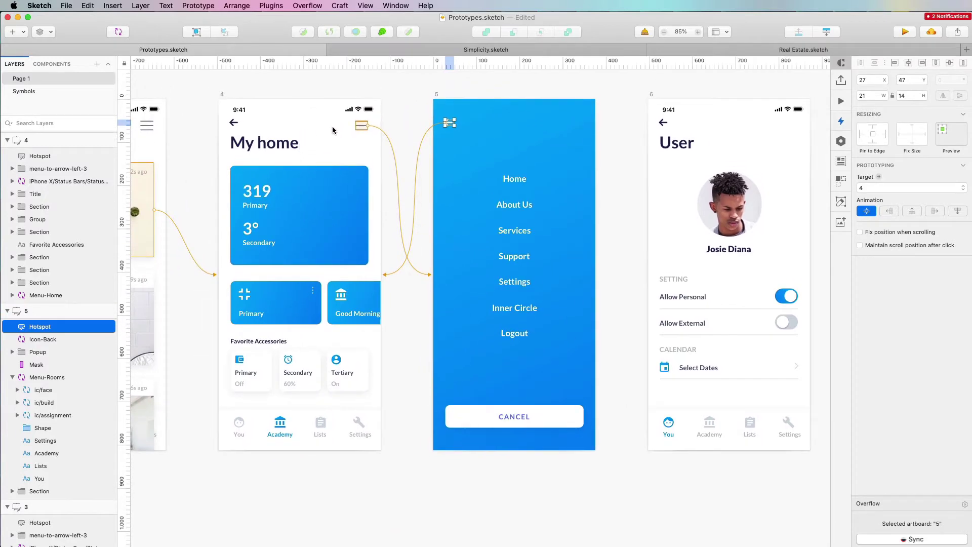
Examine the existing links between the artboards and the unlinked User and Portfolio artboards.
scroll(354, 138, "down", 3)
scroll(354, 137, "left", 5)
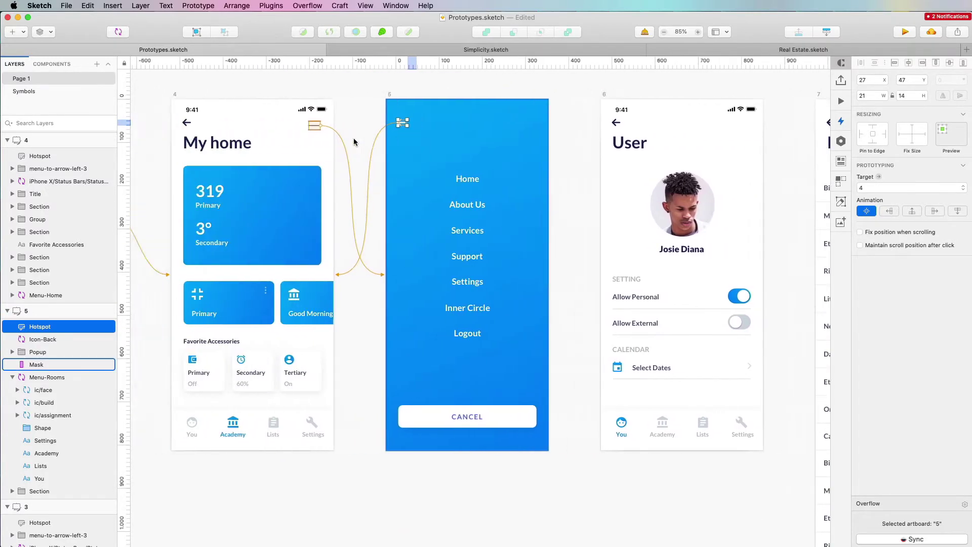
scroll(353, 138, "up", 1)
scroll(353, 137, "right", 8)
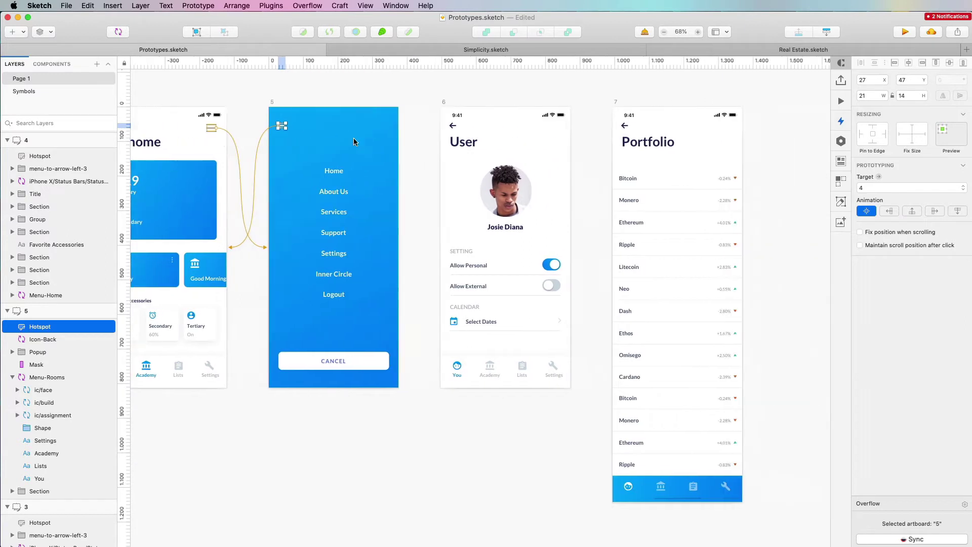
scroll(597, 266, "up", 1)
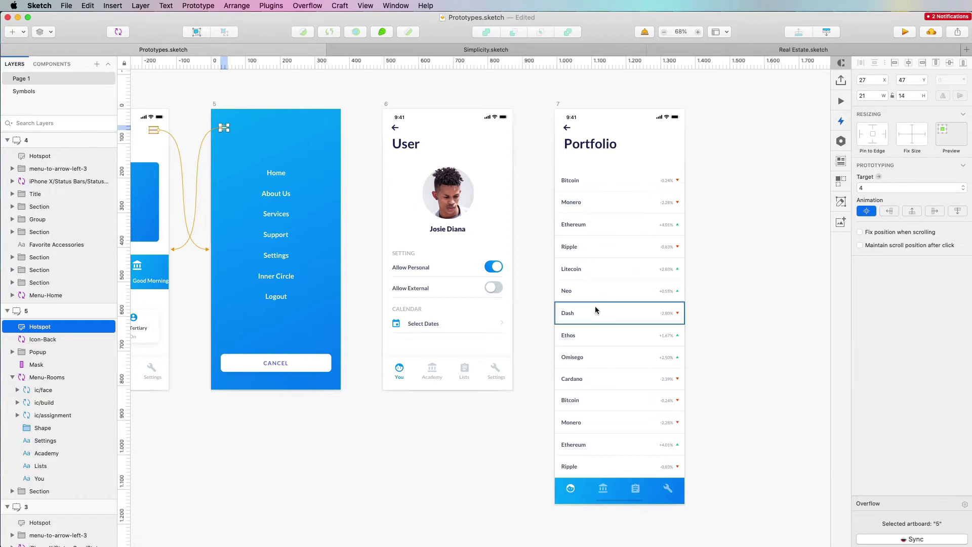
scroll(594, 306, "left", 5)
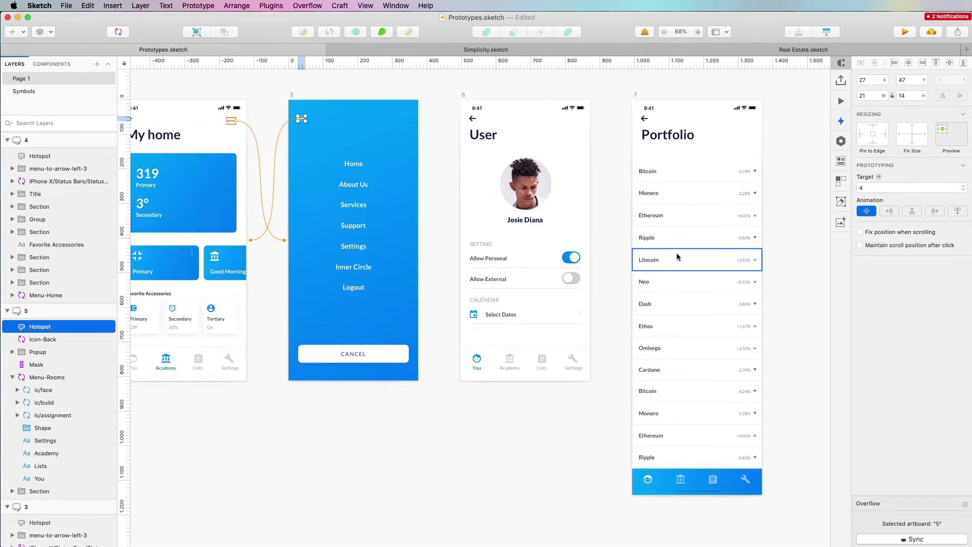
scroll(678, 263, "left", 4)
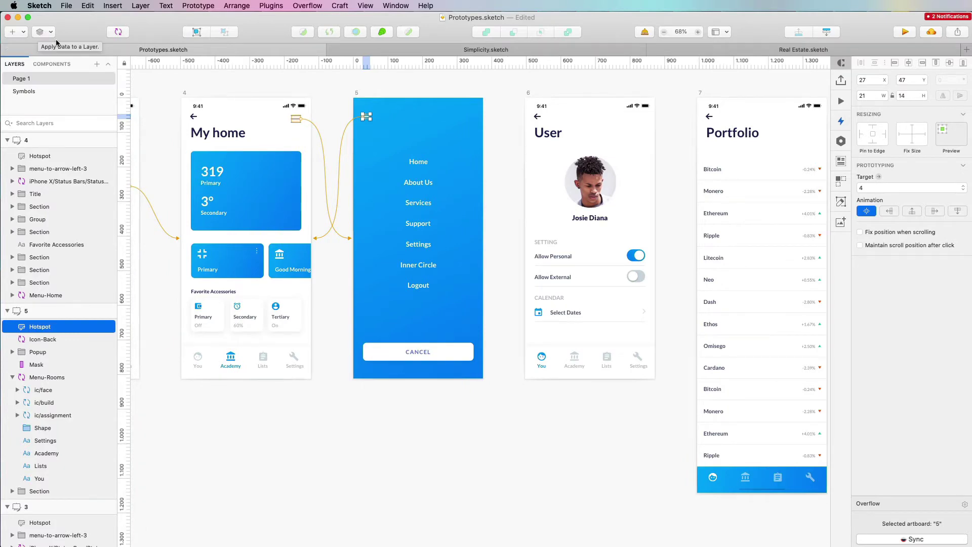
scroll(518, 185, "down", 5)
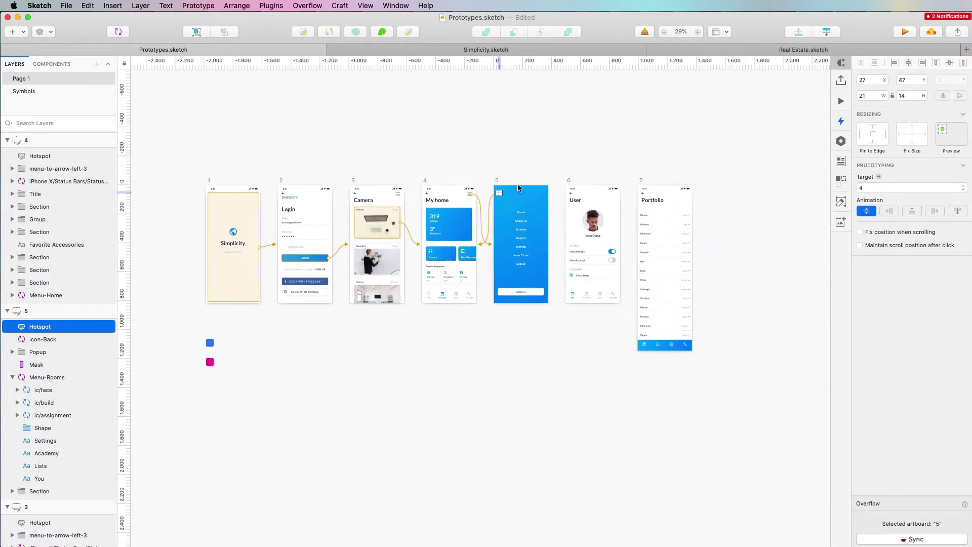
scroll(482, 166, "up", 1)
scroll(488, 245, "up", 4)
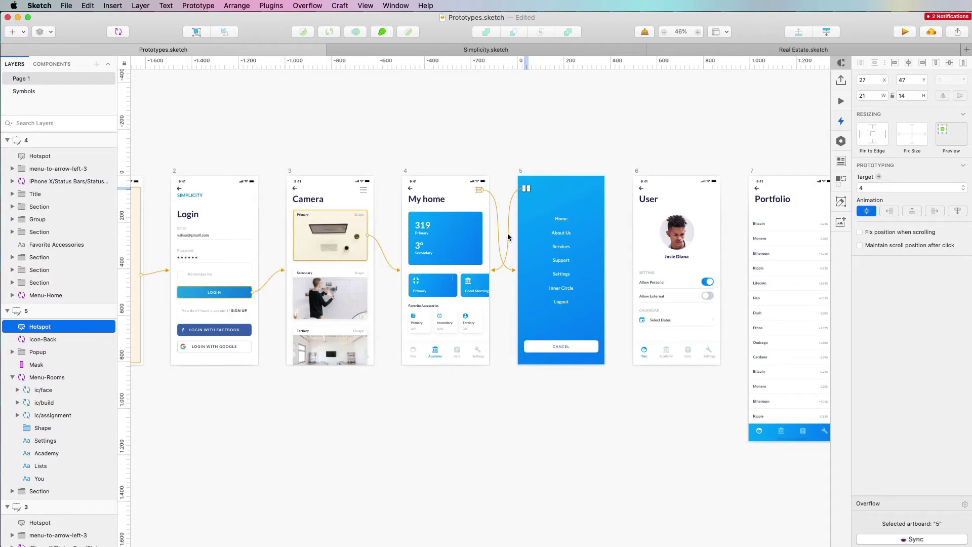
scroll(506, 232, "up", 1)
scroll(506, 232, "right", 5)
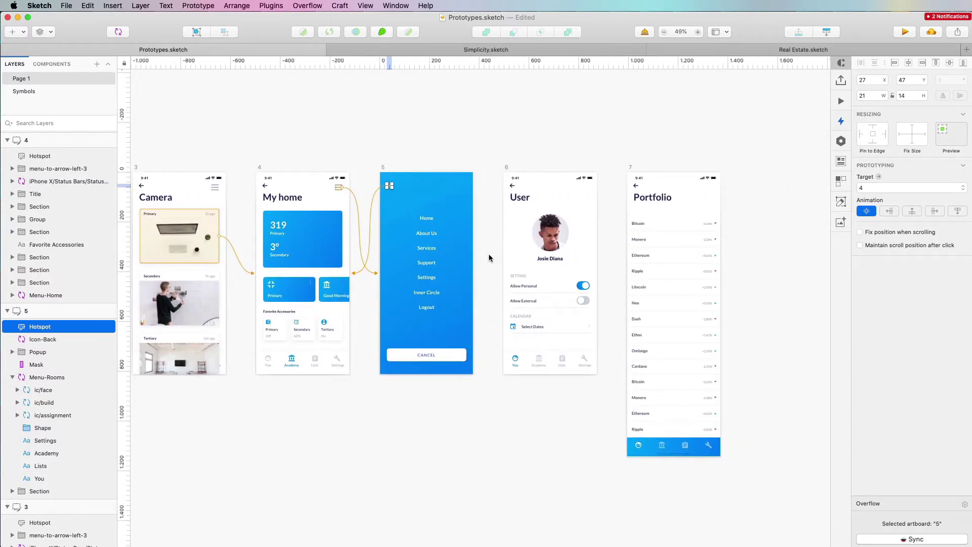
scroll(488, 255, "up", 4)
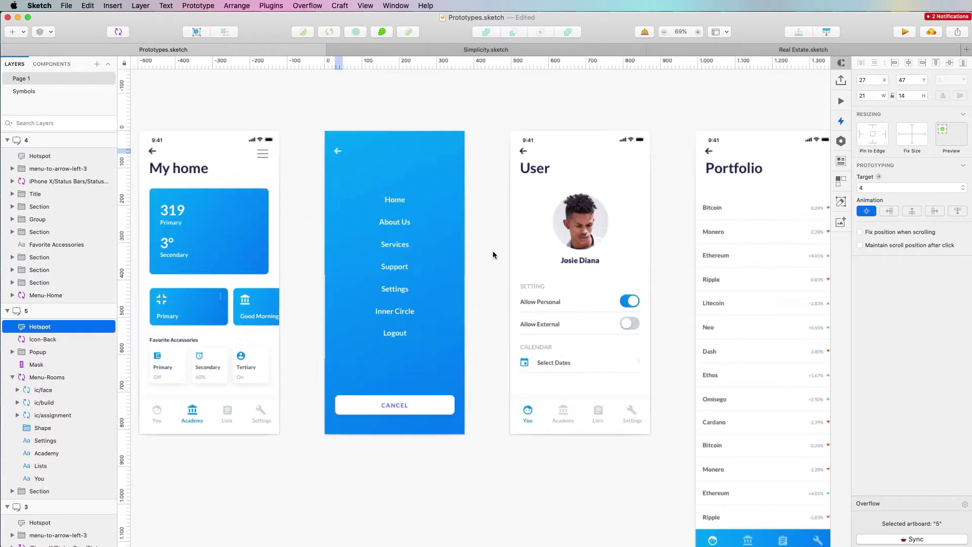
scroll(491, 251, "down", 1)
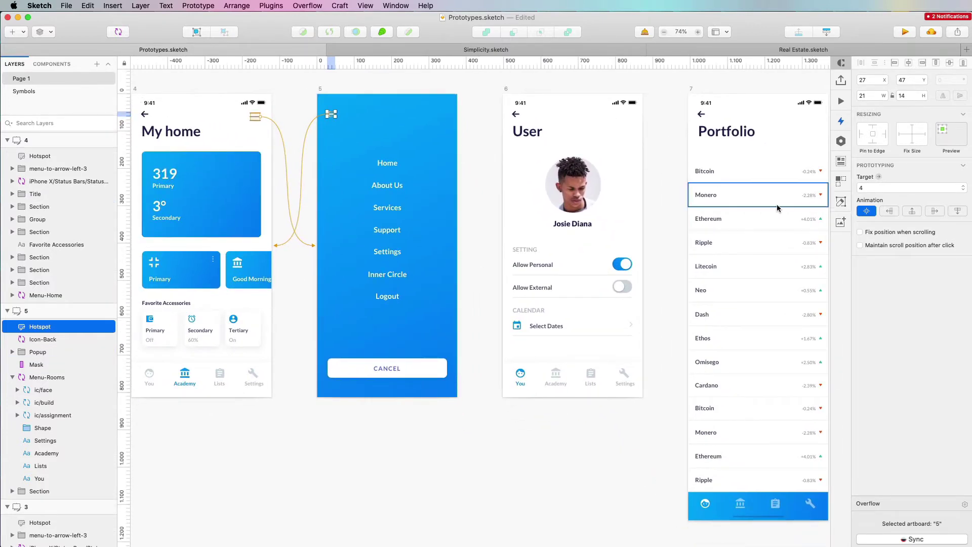
Draw a hotspot about 375 × 110 over the tab bar on the My home artboard and link it to artboard 7.
scroll(624, 229, "down", 3)
scroll(624, 229, "left", 2)
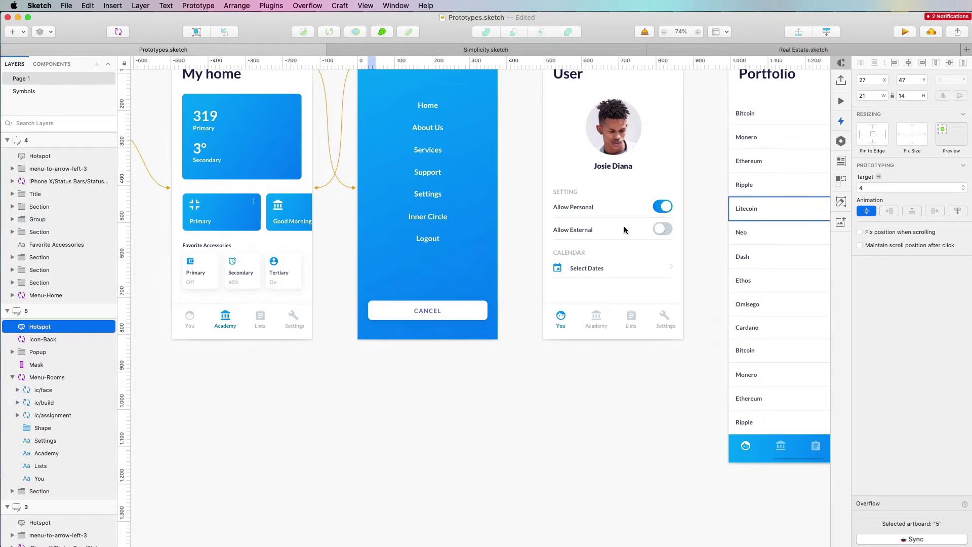
left_click(20, 30)
left_click(30, 141)
left_click(248, 318)
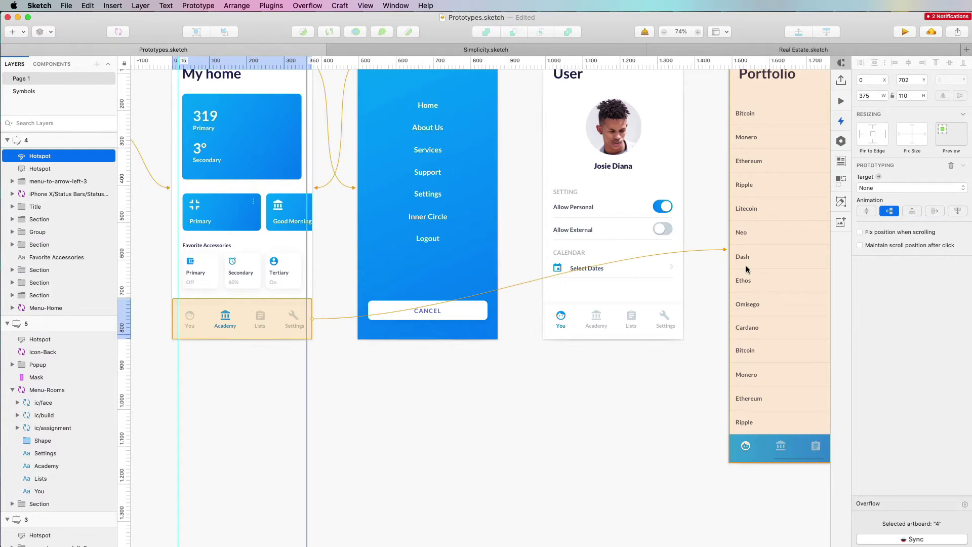
left_click(746, 270)
key("super+1")
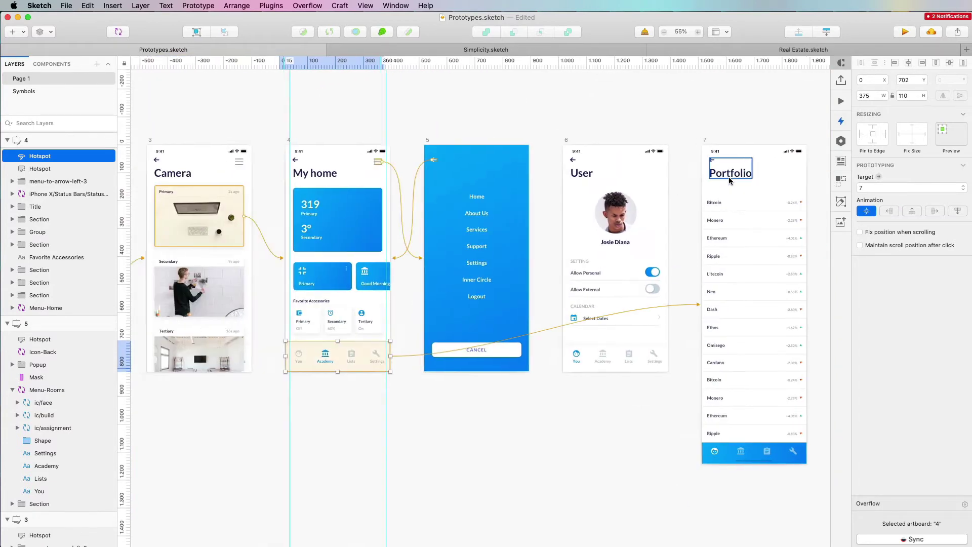
key("super+1")
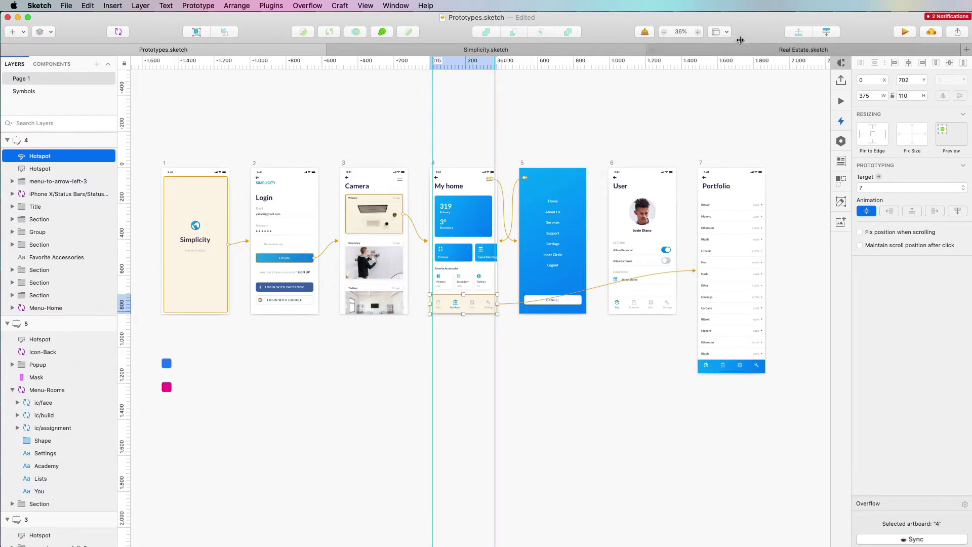
Preview the prototype, move the preview clear of the canvas edge and start it from artboard 1.
left_click(905, 31)
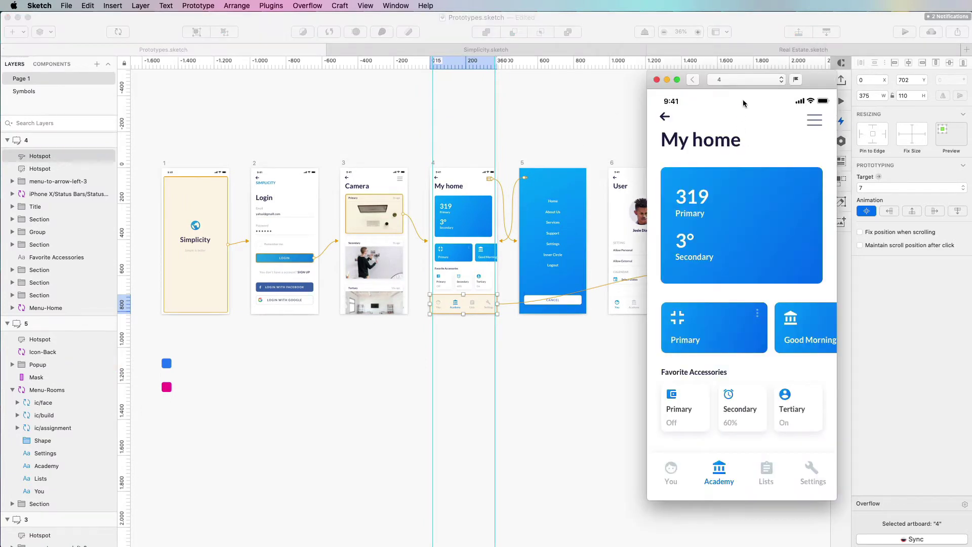
left_click_drag(817, 81, 753, 94)
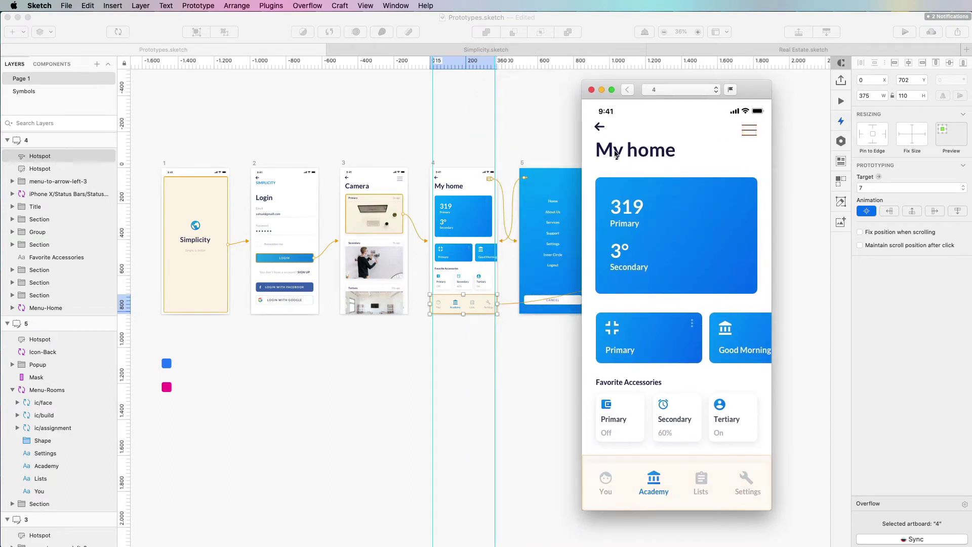
left_click(677, 90)
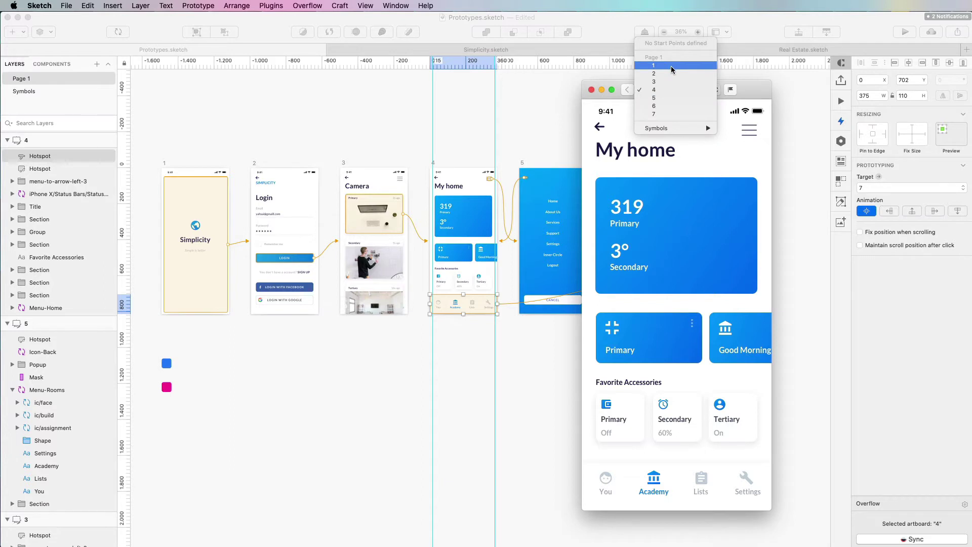
left_click(671, 66)
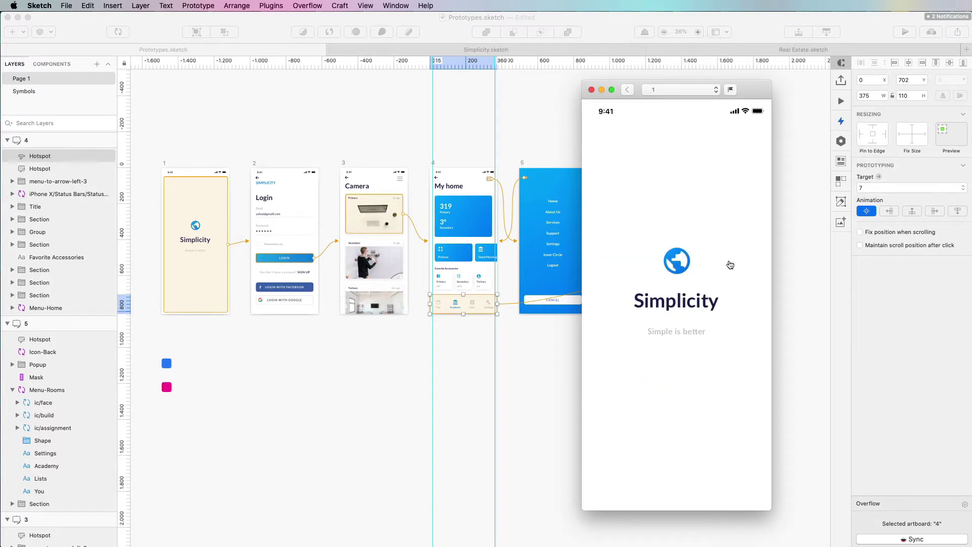
Test the links from the splash screen through Login, Camera, My home and the menu, back to My home and on to Portfolio.
left_click(730, 265)
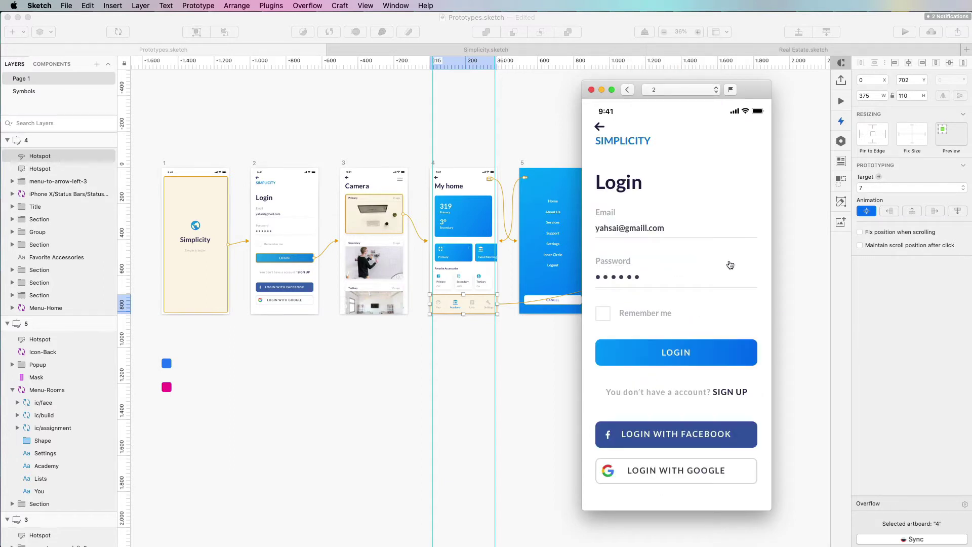
left_click(674, 353)
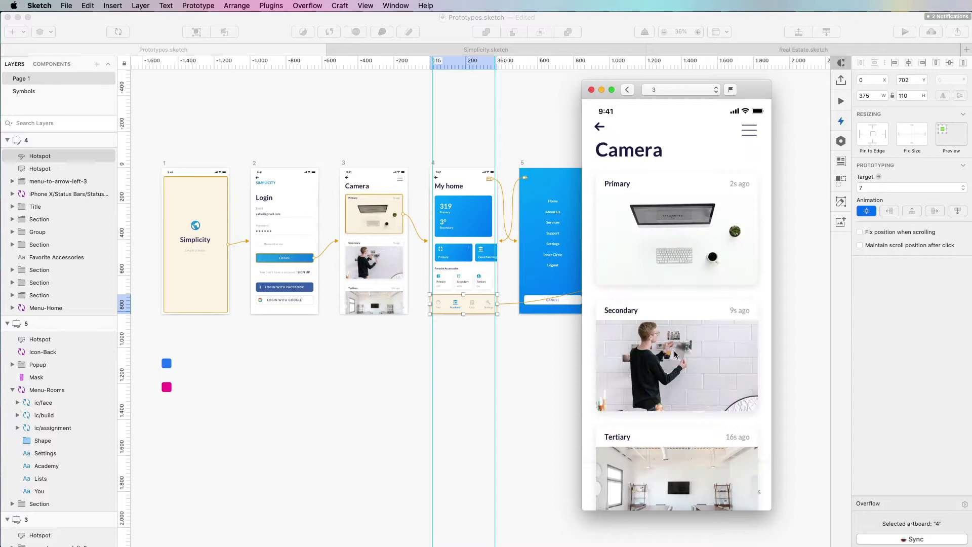
left_click(675, 244)
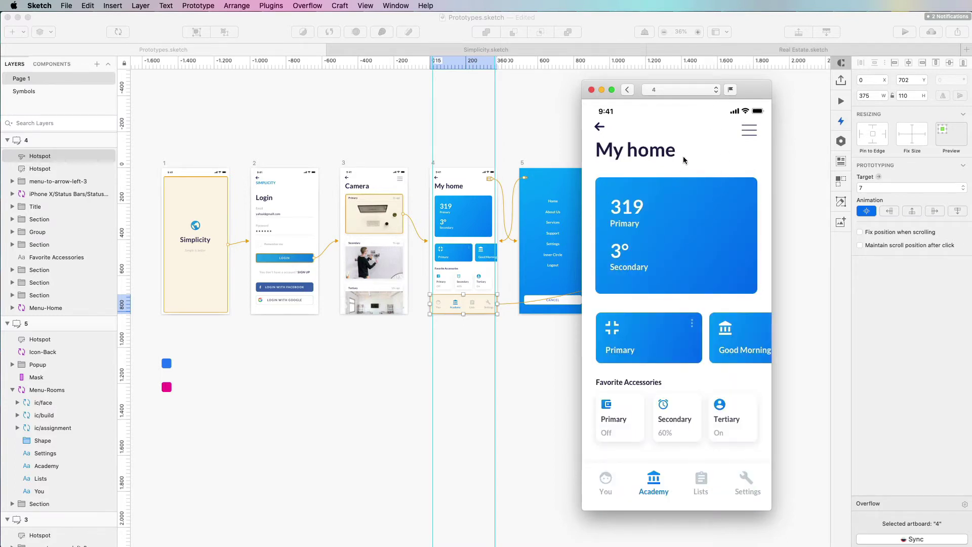
left_click(749, 132)
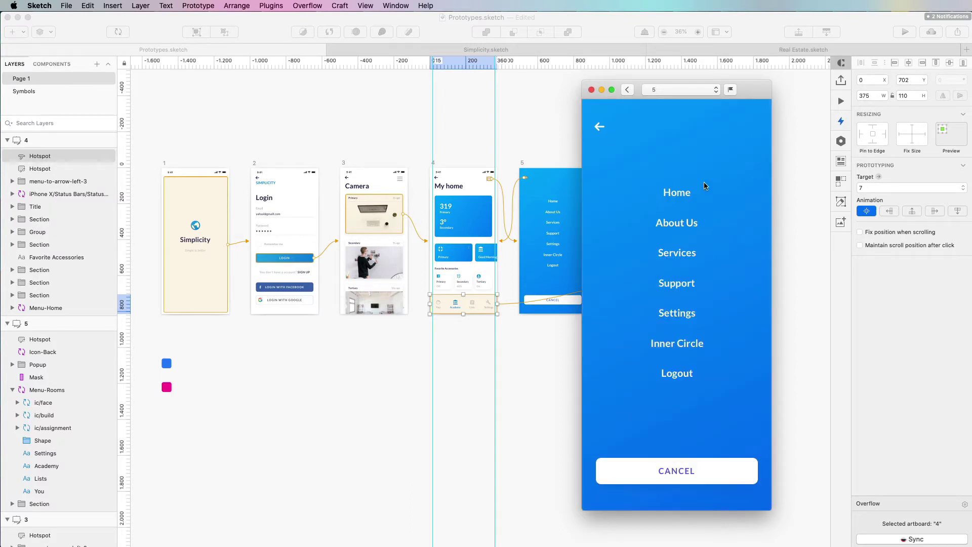
left_click(599, 128)
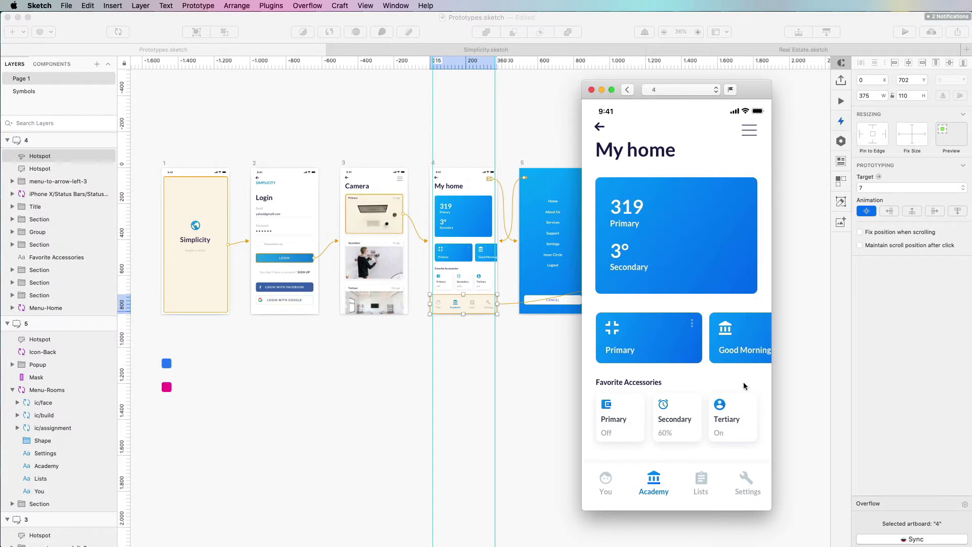
left_click(675, 472)
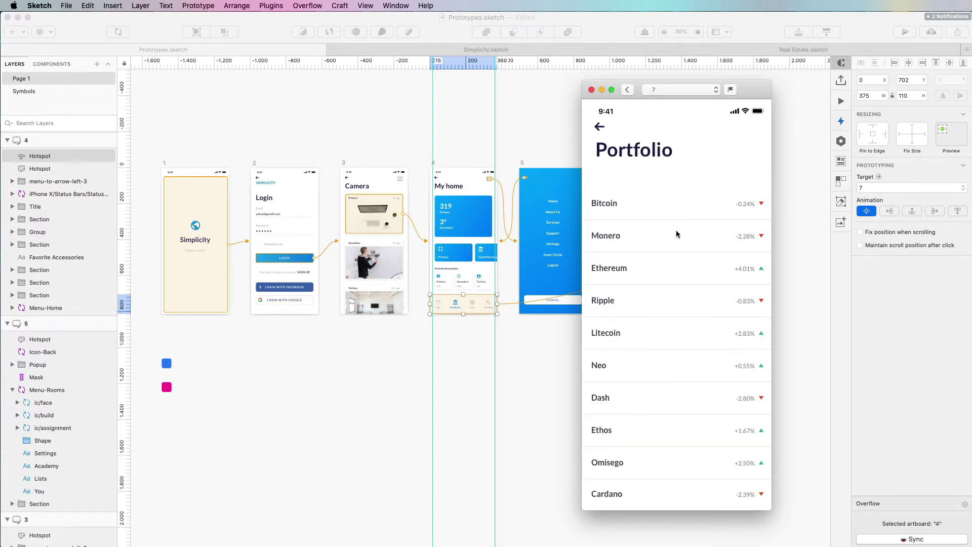
Check how the long Portfolio list and its header scroll in the preview, and close the preview.
scroll(676, 222, "down", 5)
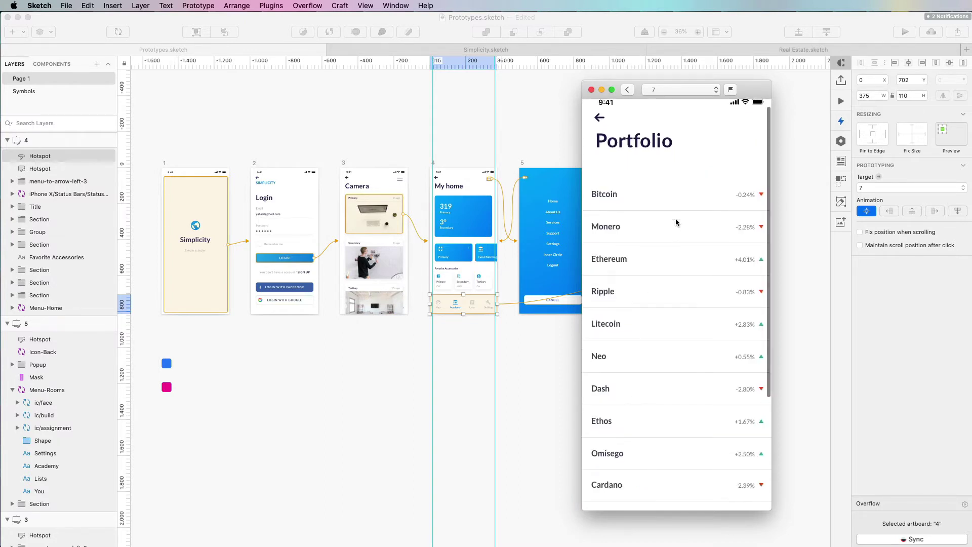
scroll(675, 281, "up", 5)
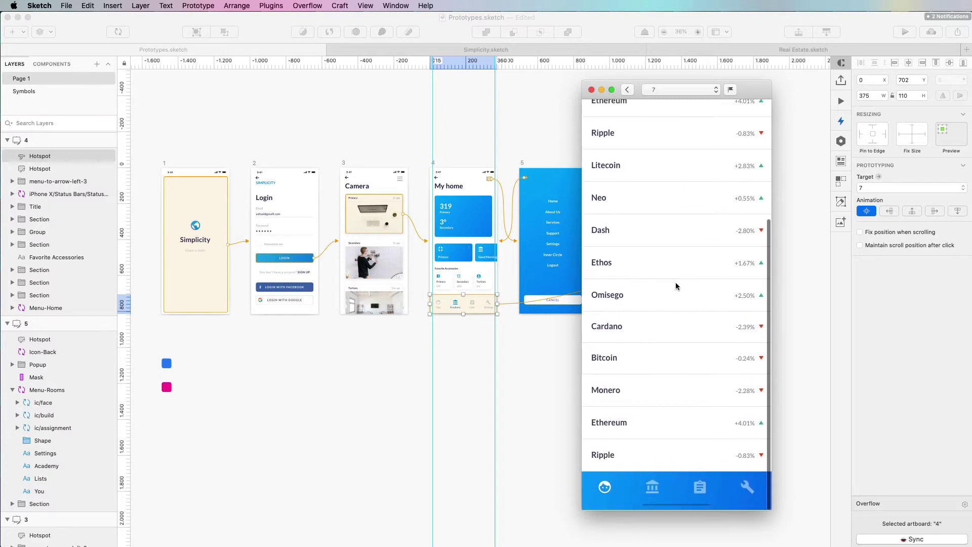
scroll(678, 187, "down", 4)
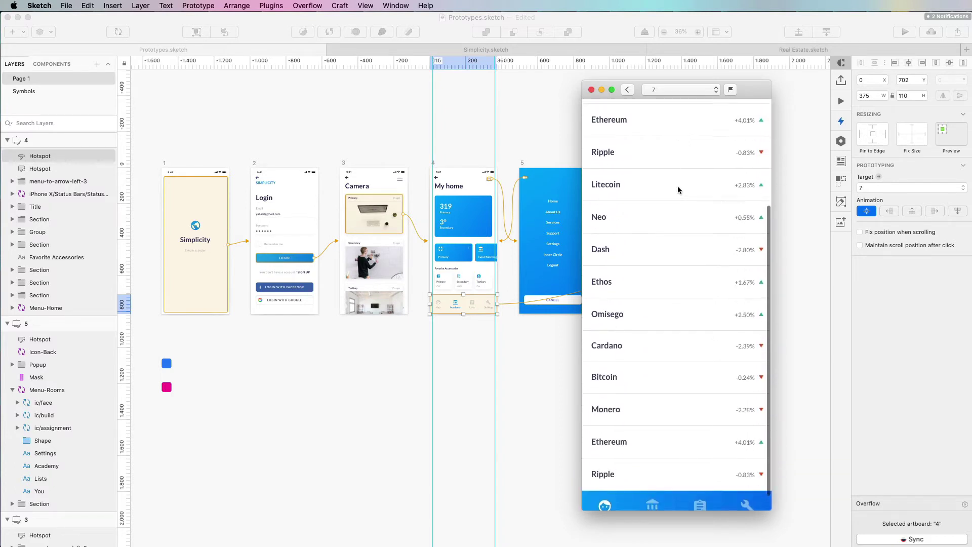
scroll(677, 186, "up", 5)
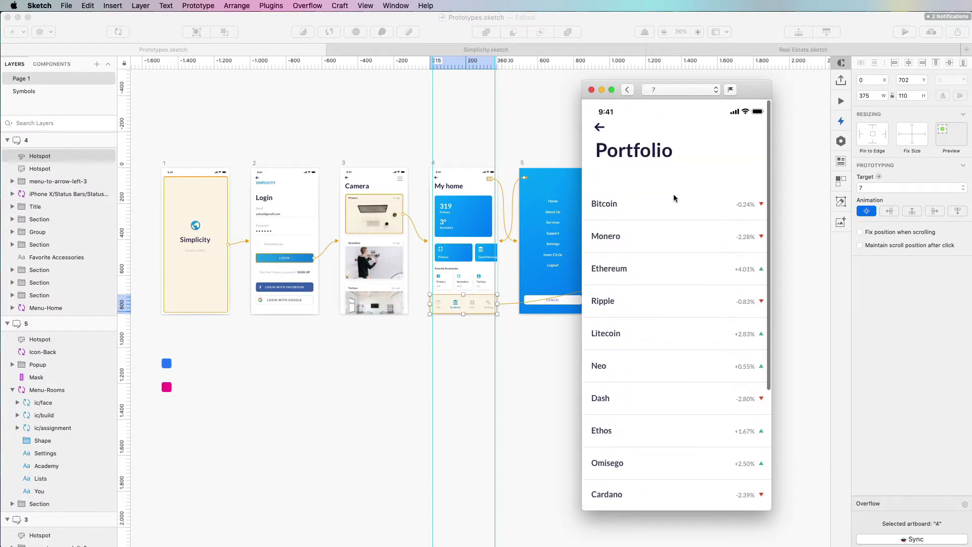
scroll(657, 159, "down", 4)
scroll(657, 159, "up", 5)
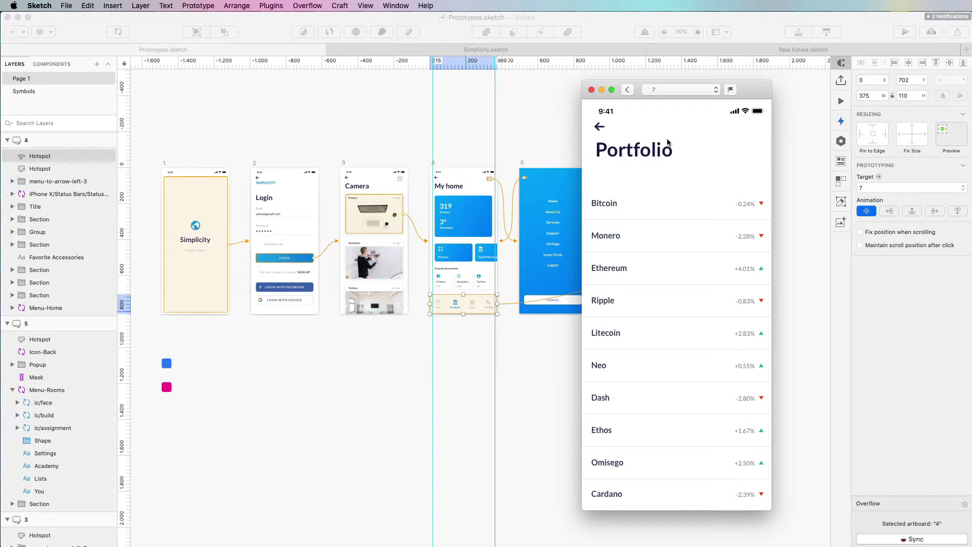
scroll(664, 154, "down", 5)
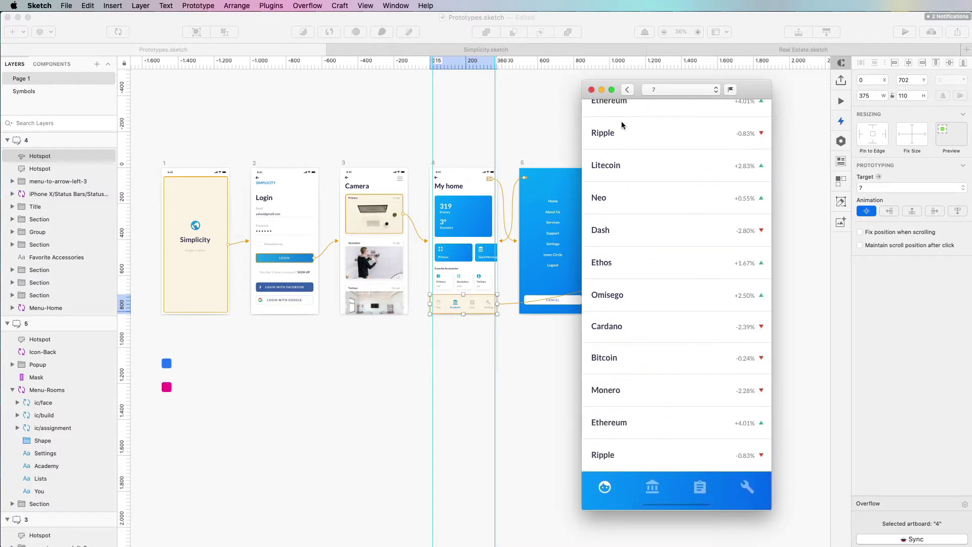
left_click(591, 90)
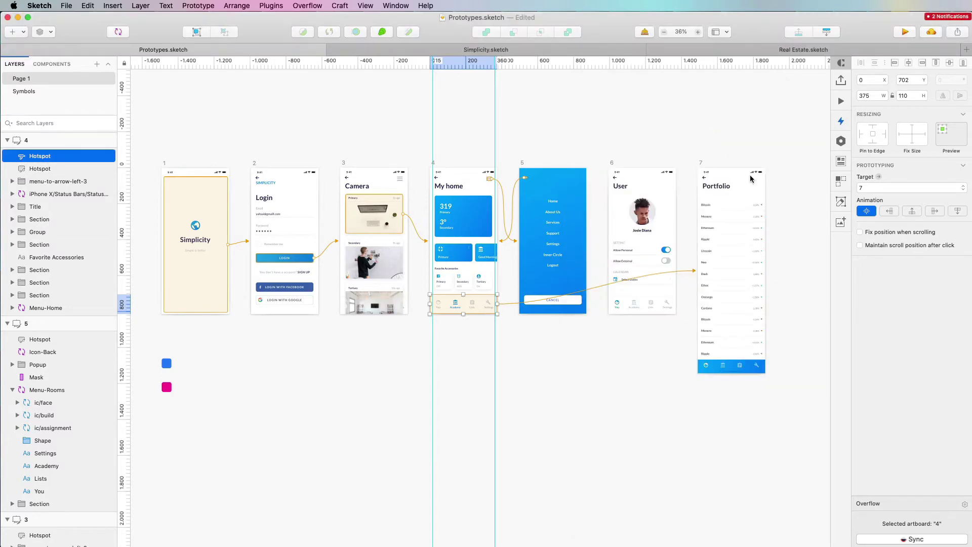
Fix the position of the status bar and Portfolio title on artboard 7 when scrolling, and preview that artboard.
scroll(749, 175, "up", 10)
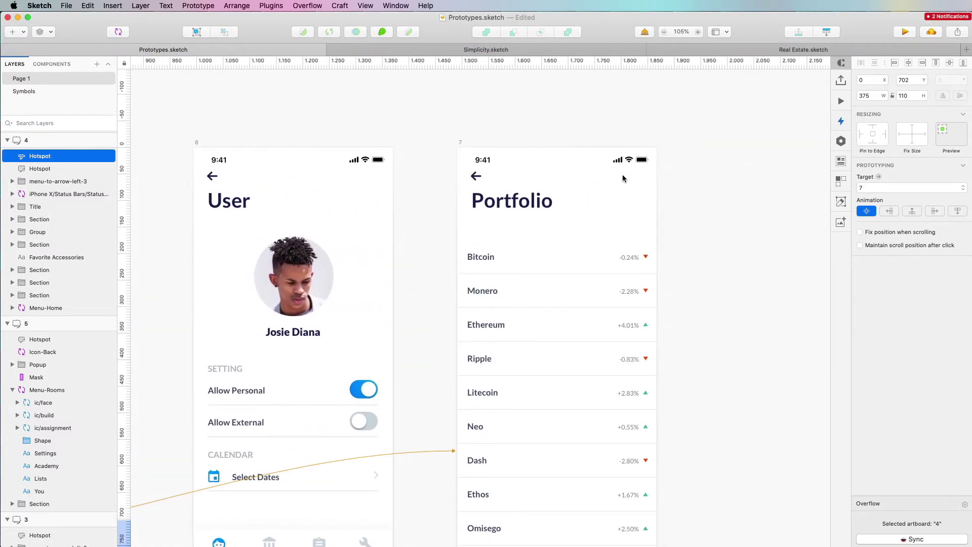
scroll(622, 175, "up", 3)
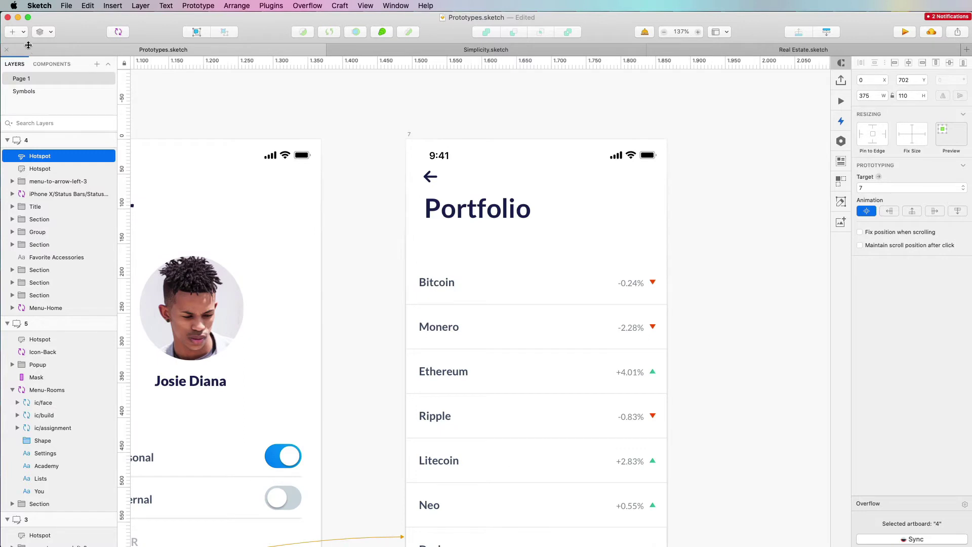
left_click_drag(398, 150, 654, 236)
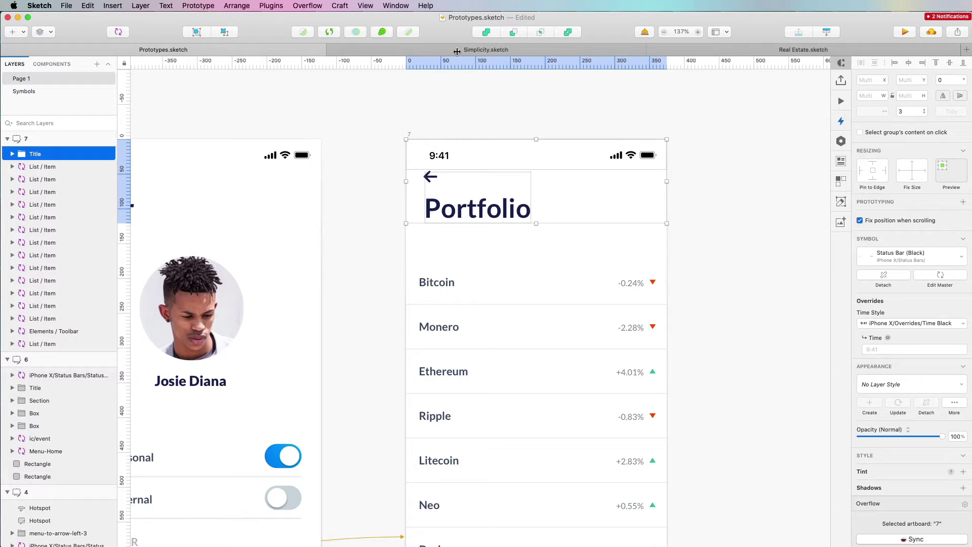
left_click(905, 31)
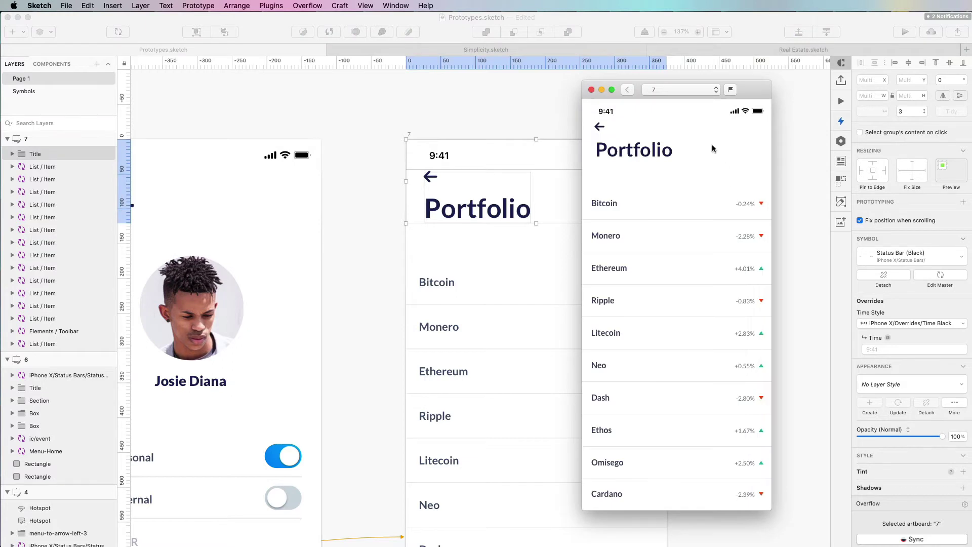
Check how the Portfolio list scrolls against the fixed status bar and title in the preview, and close the preview.
scroll(687, 156, "down", 8)
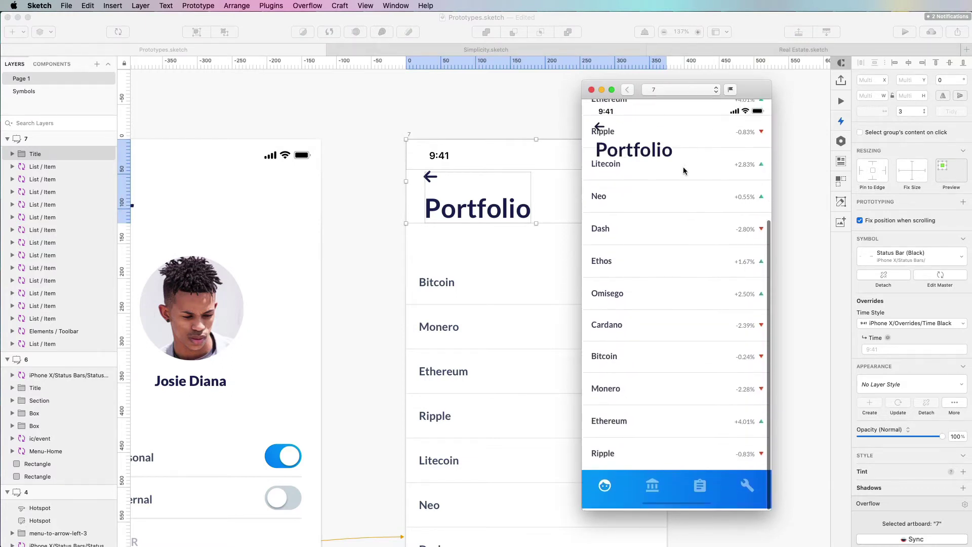
scroll(617, 172, "up", 8)
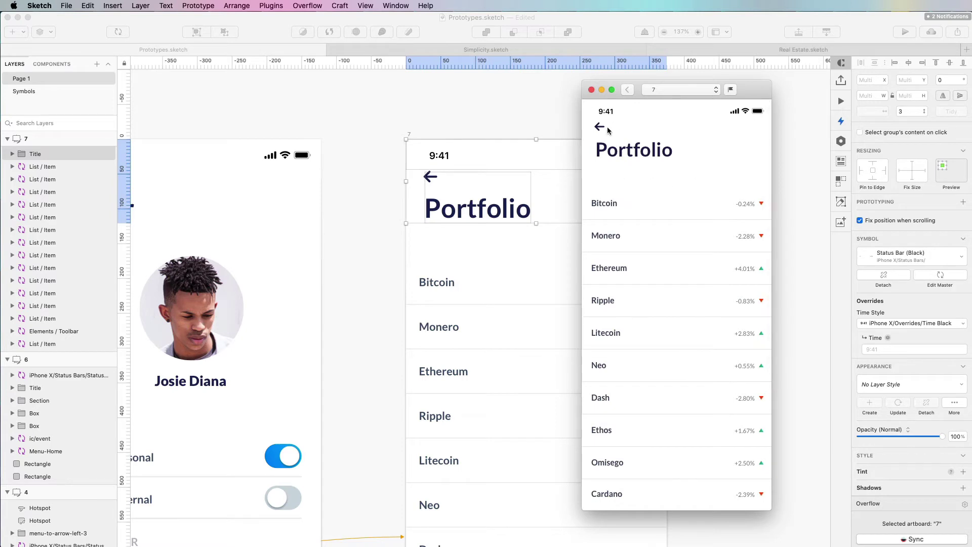
scroll(692, 170, "down", 5)
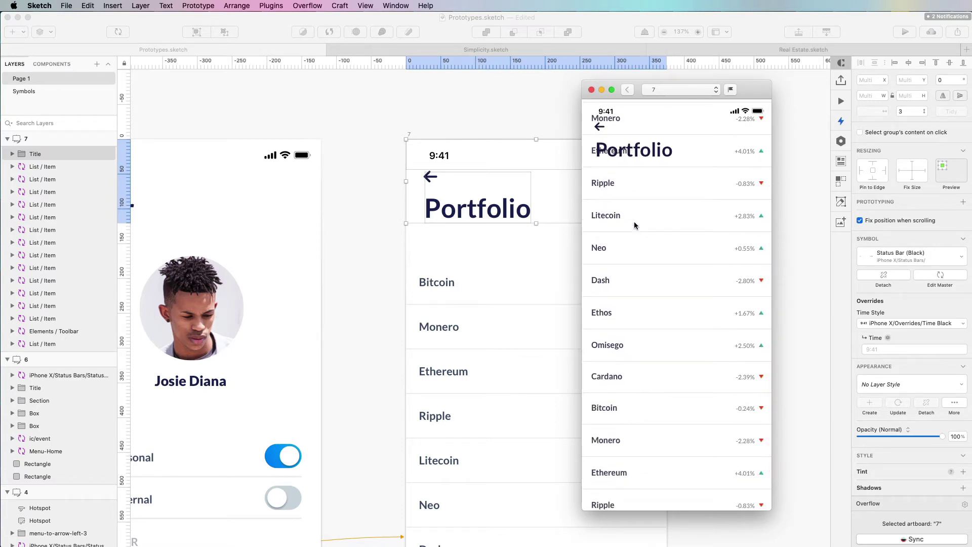
left_click(527, 147)
Draw a 375 × 158 rectangle over the Portfolio header from artboard 7's upper corner and send it behind the other layers.
scroll(534, 154, "down", 2)
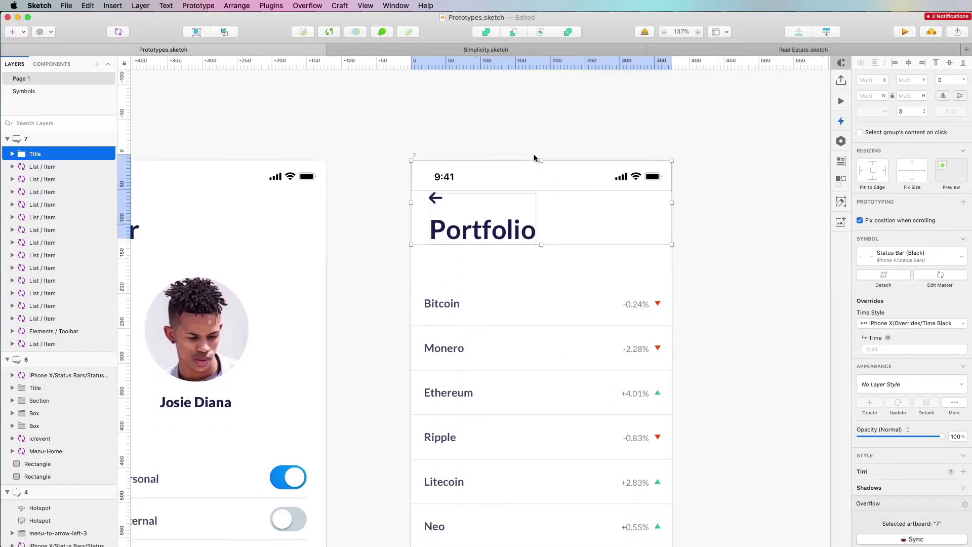
key("r")
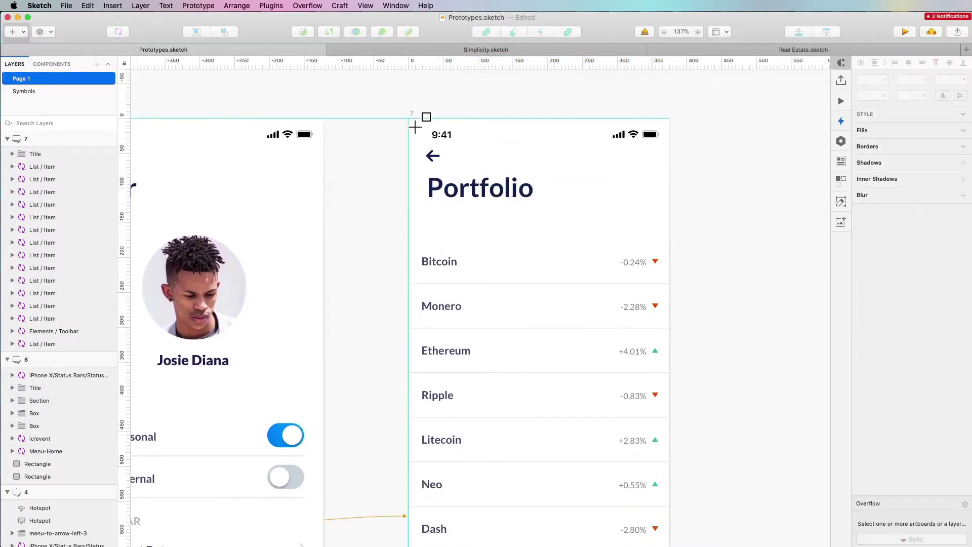
left_click_drag(408, 118, 669, 229)
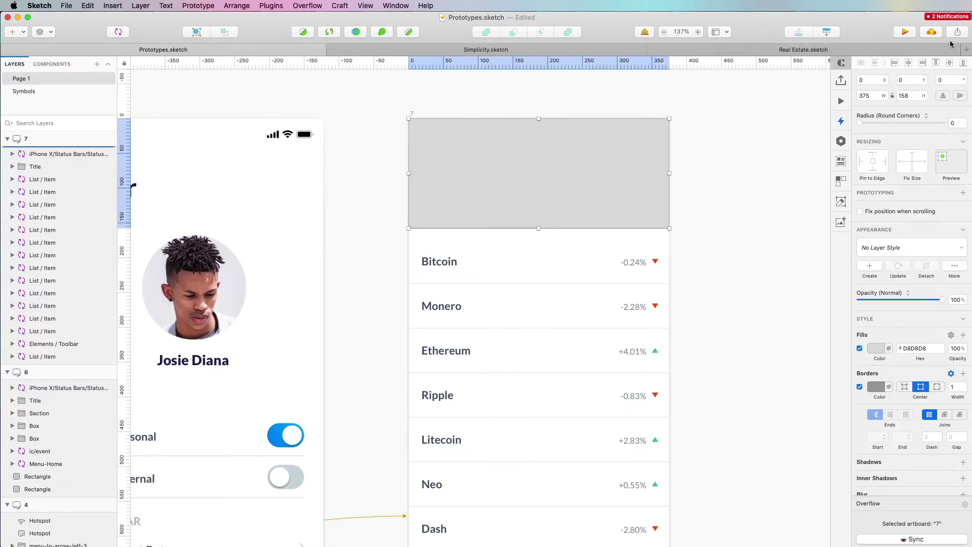
left_click(826, 31)
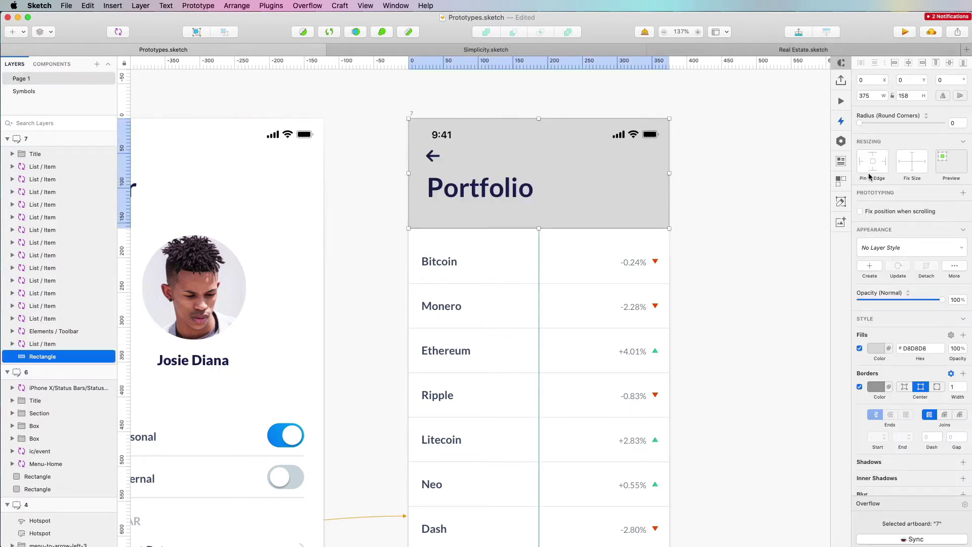
Fill the header rectangle with white (FFFFFF) and turn off its border.
left_click(875, 348)
left_click_drag(900, 415, 864, 364)
left_click(857, 360)
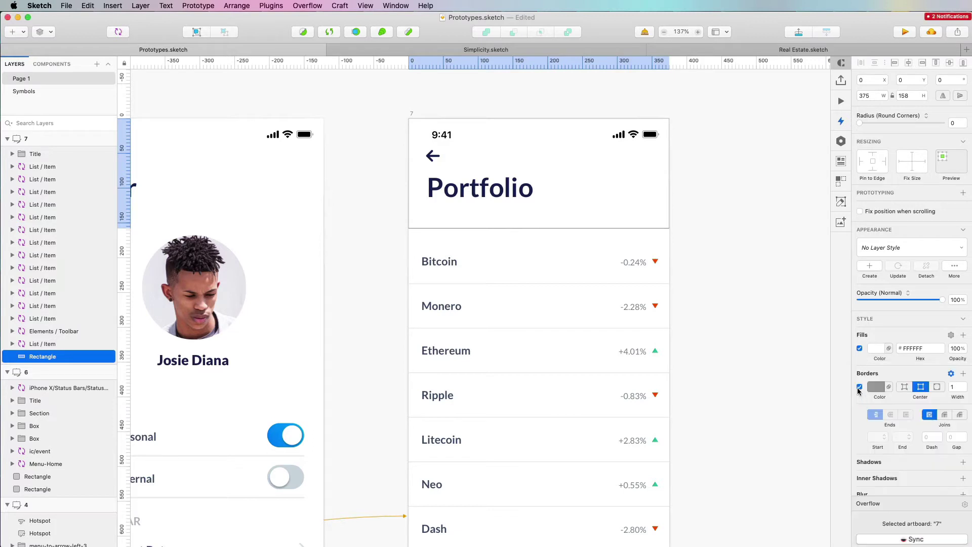
Add a shadow with a blur of 9 to the header rectangle and make its colour much lighter and more transparent.
left_click(963, 462)
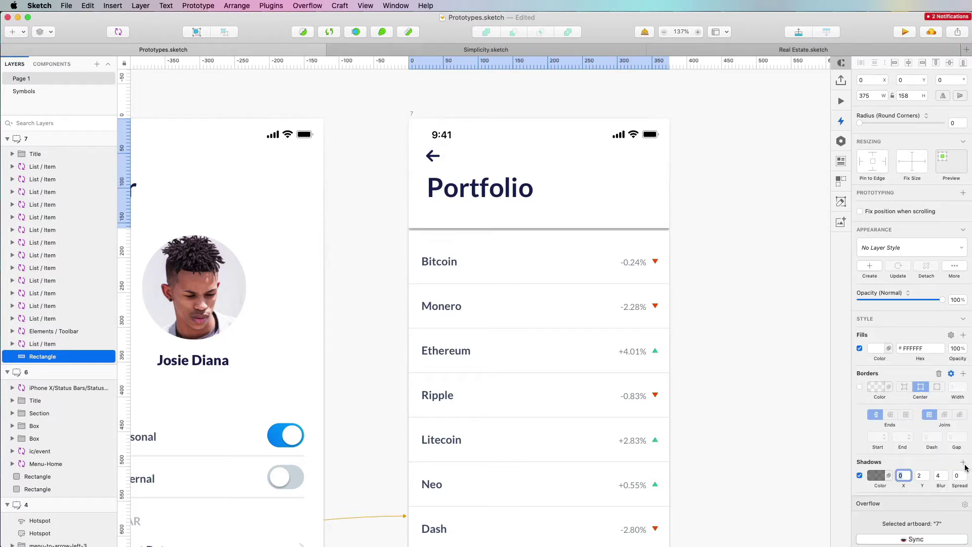
left_click(940, 475)
type("14")
key("Down")
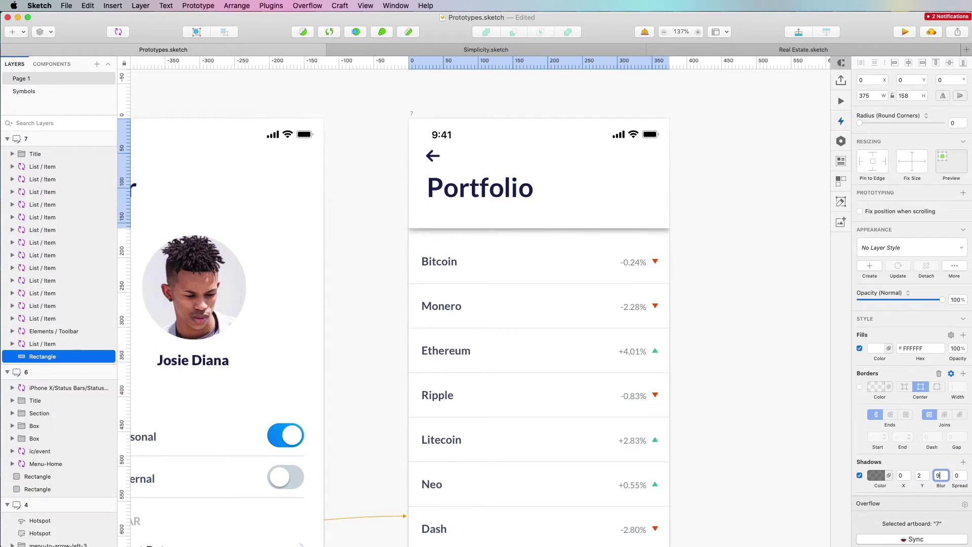
left_click(875, 475)
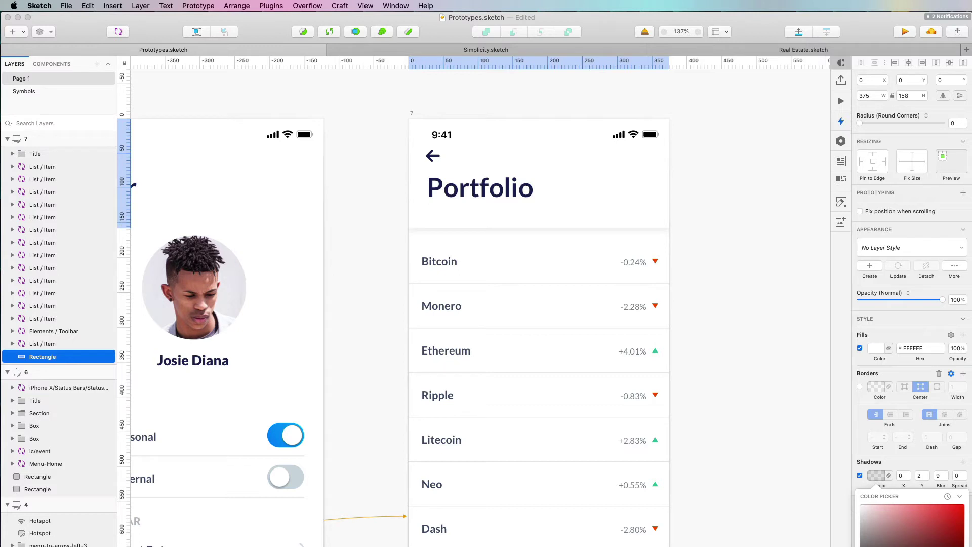
key("Escape")
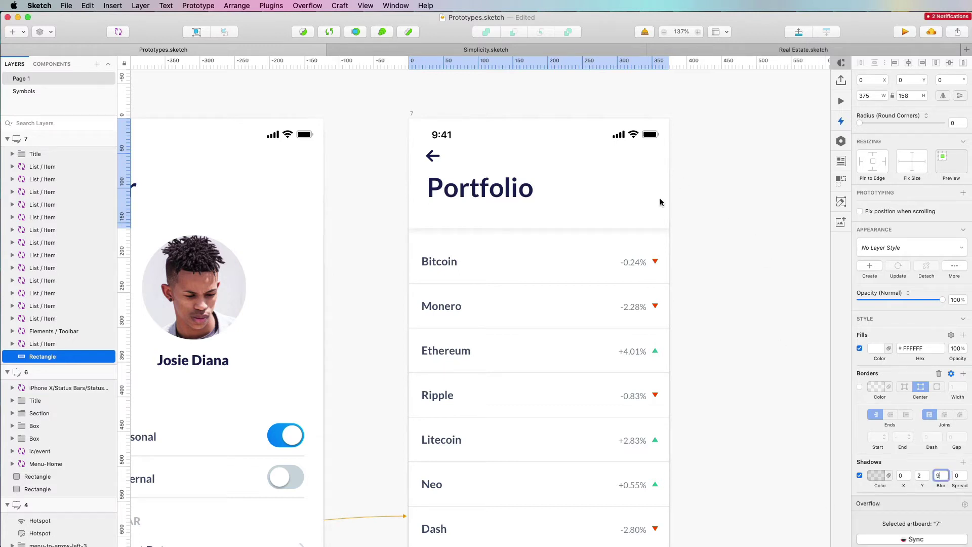
Fix the header rectangle's position when scrolling and preview artboard 7.
left_click(694, 195)
left_click(656, 210)
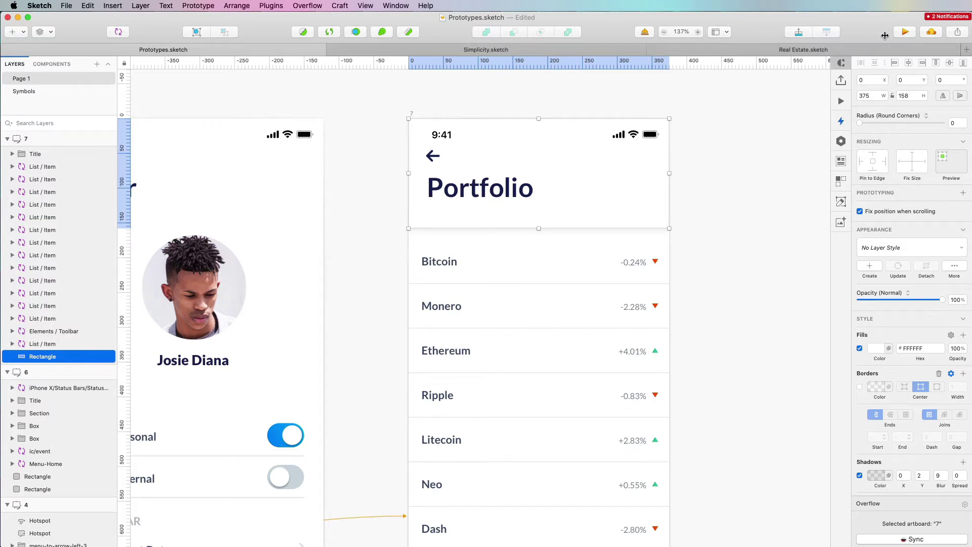
left_click(903, 33)
Check how the Portfolio list scrolls beneath the white header in the preview, and close the preview.
scroll(701, 171, "up", 5)
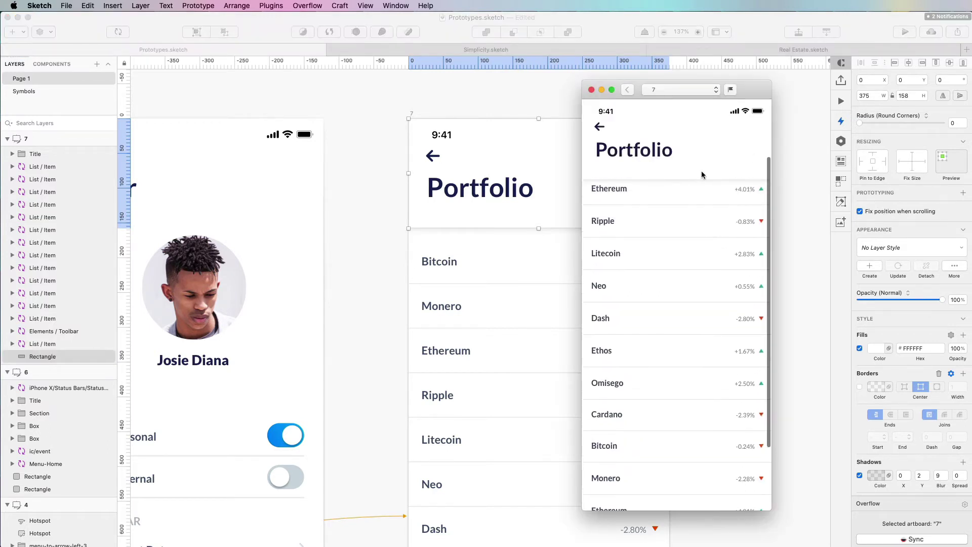
scroll(702, 171, "down", 3)
scroll(703, 172, "down", 3)
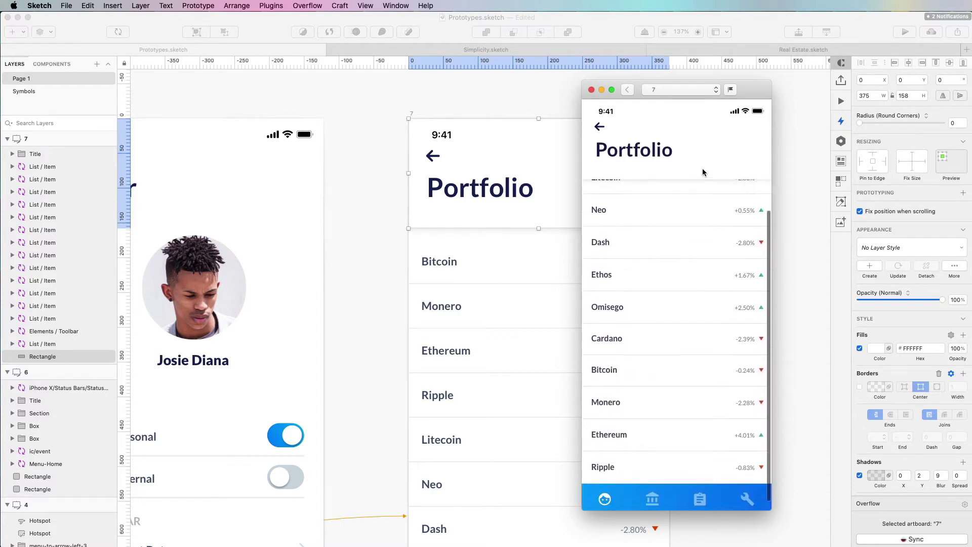
scroll(703, 172, "up", 5)
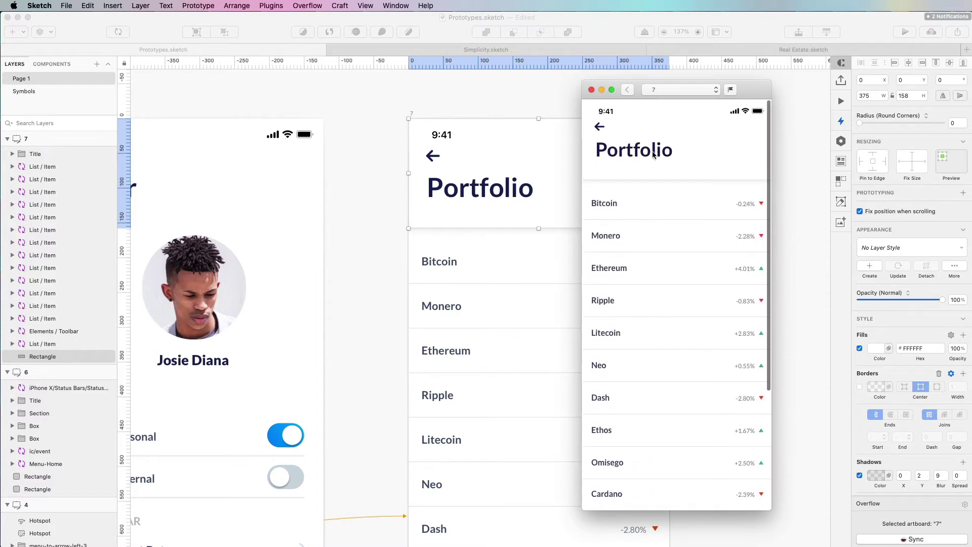
left_click(591, 90)
Preview the prototype from artboard 1, follow the splash screen's link to Login, go back and close the preview.
left_click(460, 89)
scroll(460, 89, "down", 6)
scroll(459, 90, "down", 2)
scroll(460, 90, "left", 15)
scroll(460, 89, "left", 10)
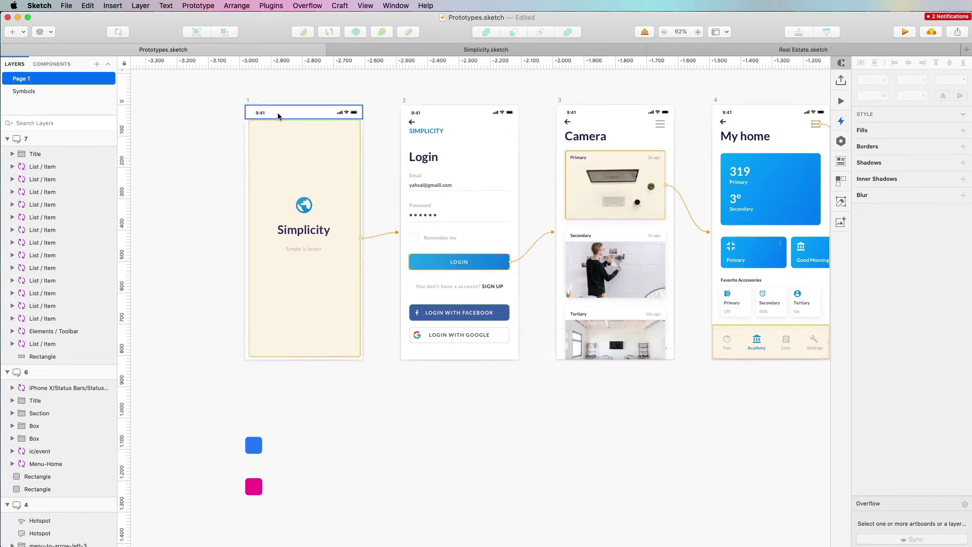
left_click(905, 31)
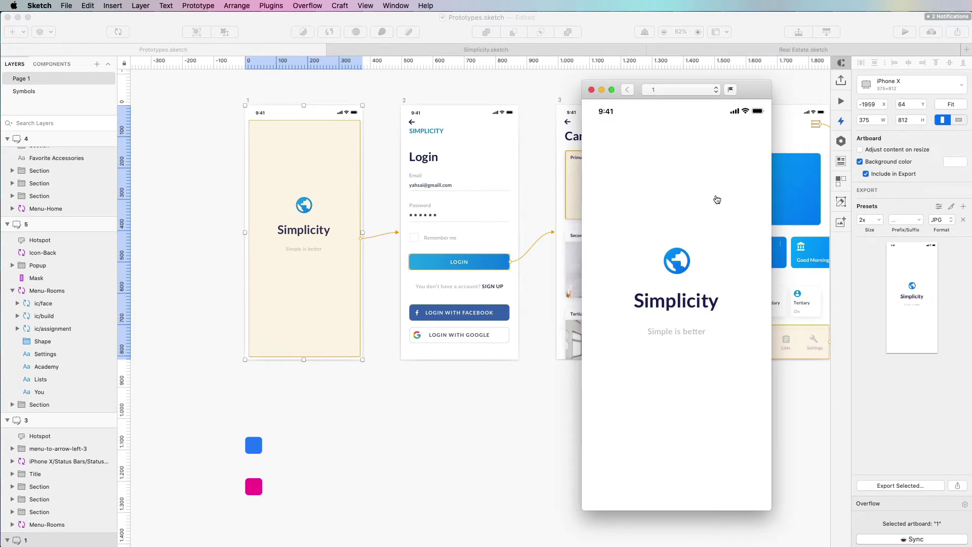
left_click(716, 199)
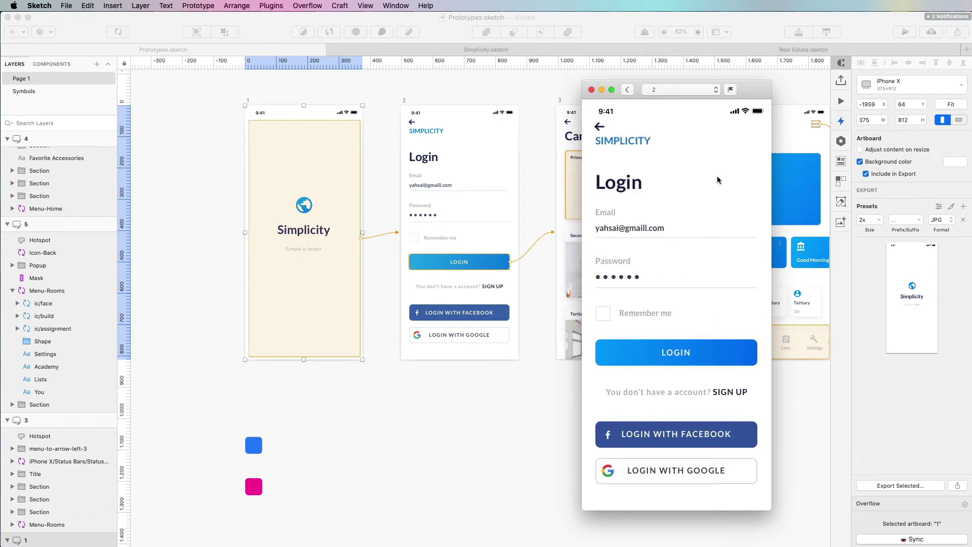
left_click(627, 90)
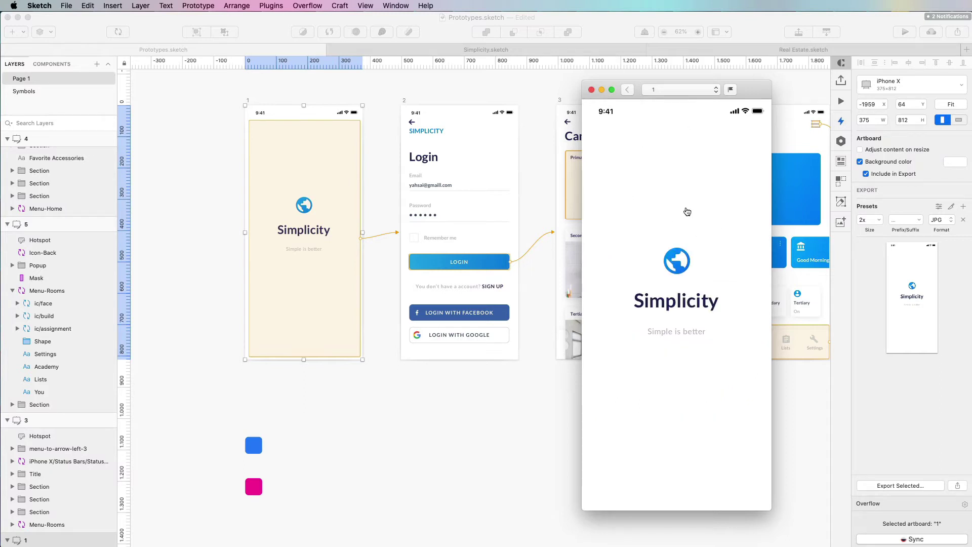
left_click(591, 90)
Select the splash screen hotspot on artboard 1 and look at its prototyping target options.
left_click(323, 147)
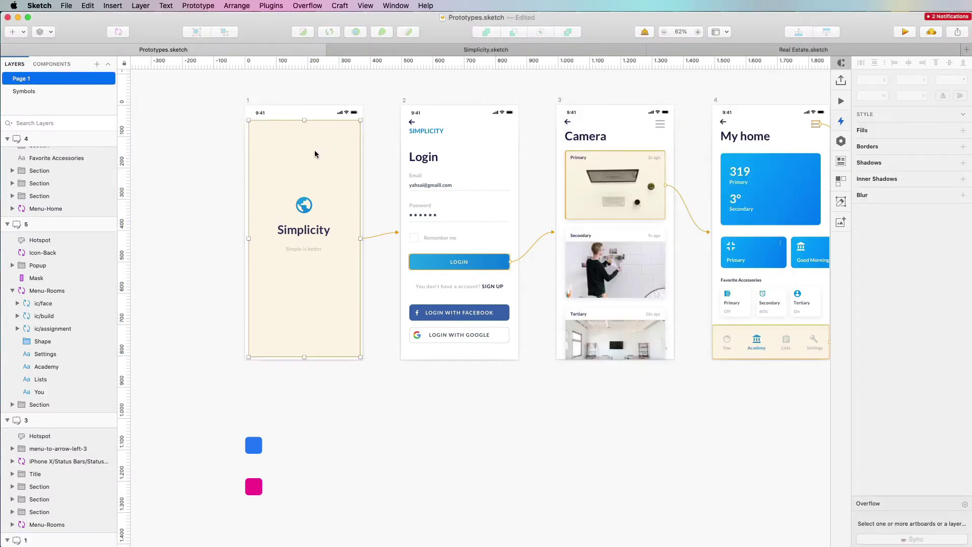
scroll(423, 165, "up", 3)
scroll(423, 165, "up", 3)
scroll(423, 165, "left", 3)
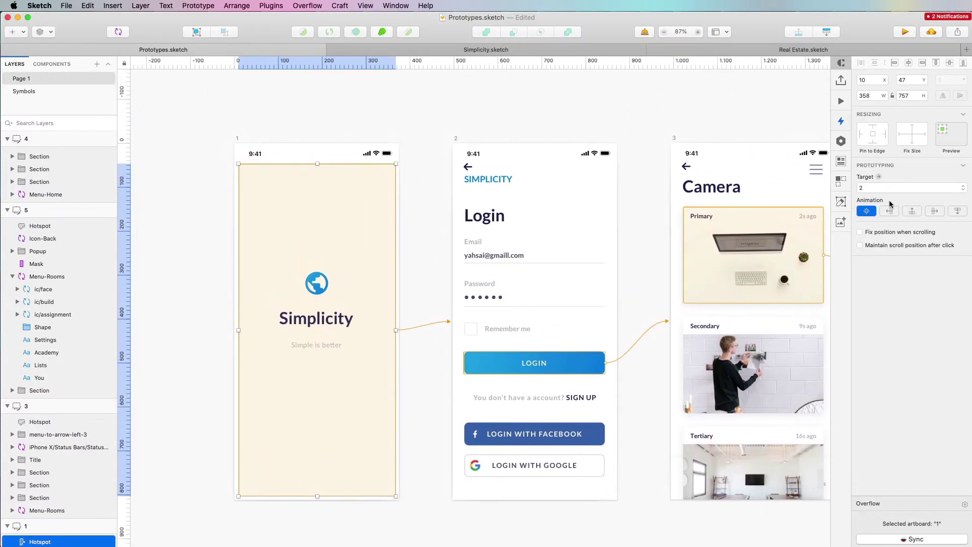
scroll(382, 218, "down", 1)
scroll(382, 219, "left", 1)
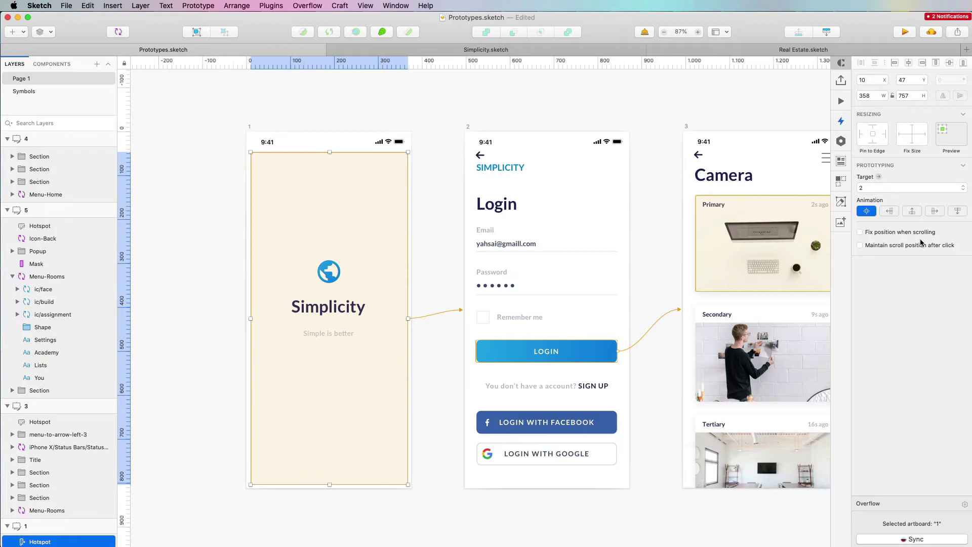
left_click(877, 188)
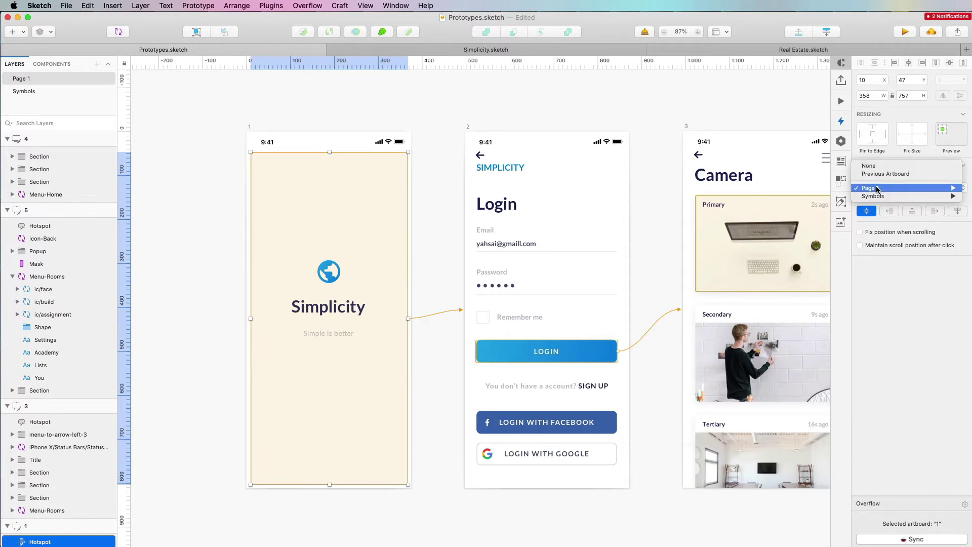
mouse_move(885, 192)
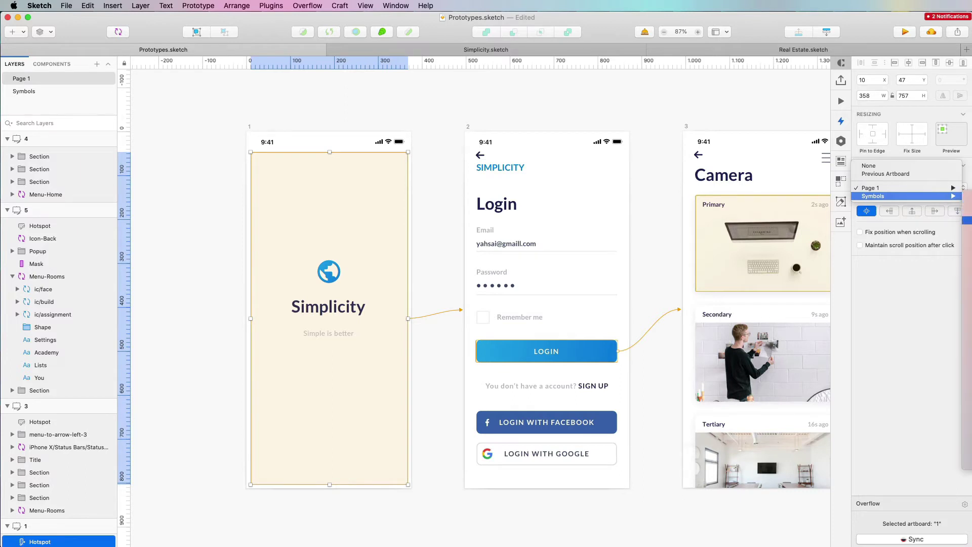
left_click(957, 26)
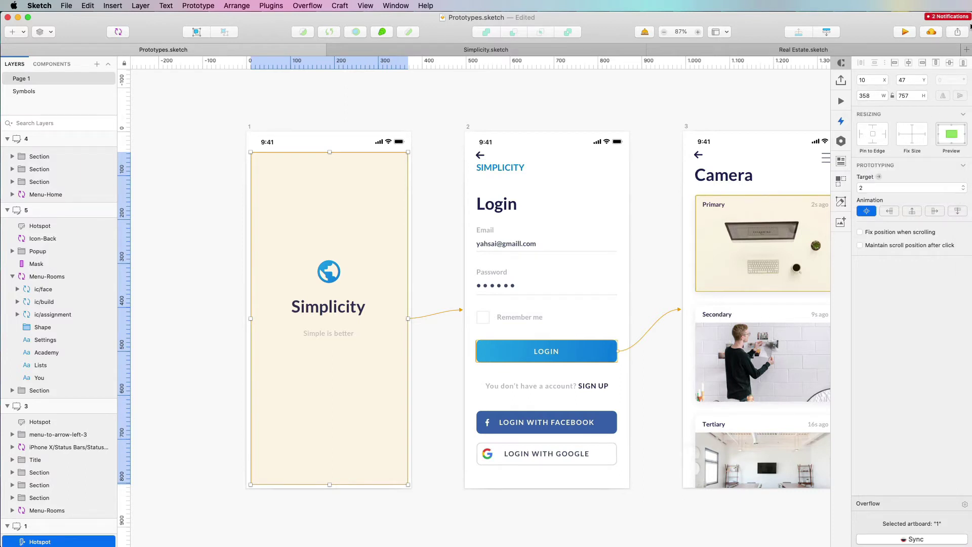
Narrow the window to examine the hotspot's full list of target choices, including symbols and Previous Artboard, and restore the window width.
left_click_drag(969, 25, 836, 26)
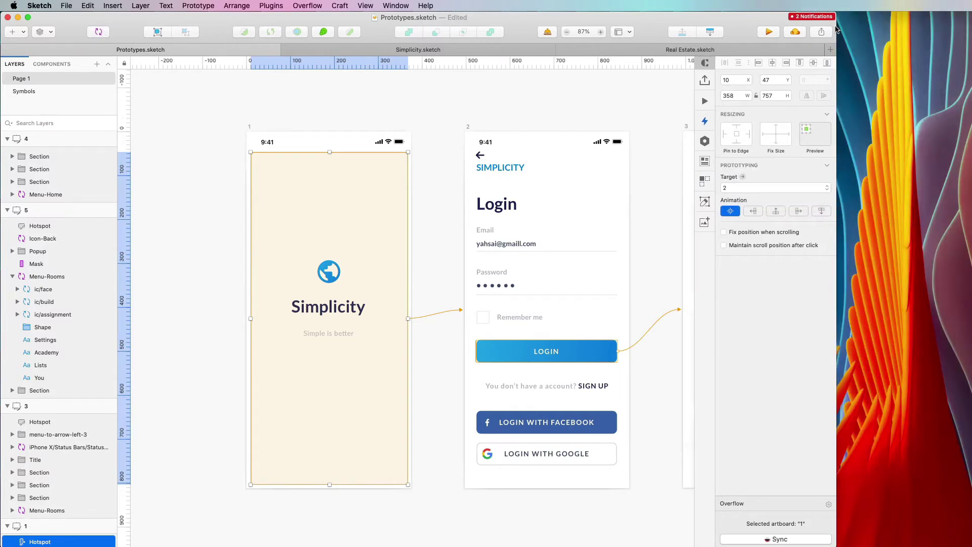
left_click(774, 188)
mouse_move(770, 197)
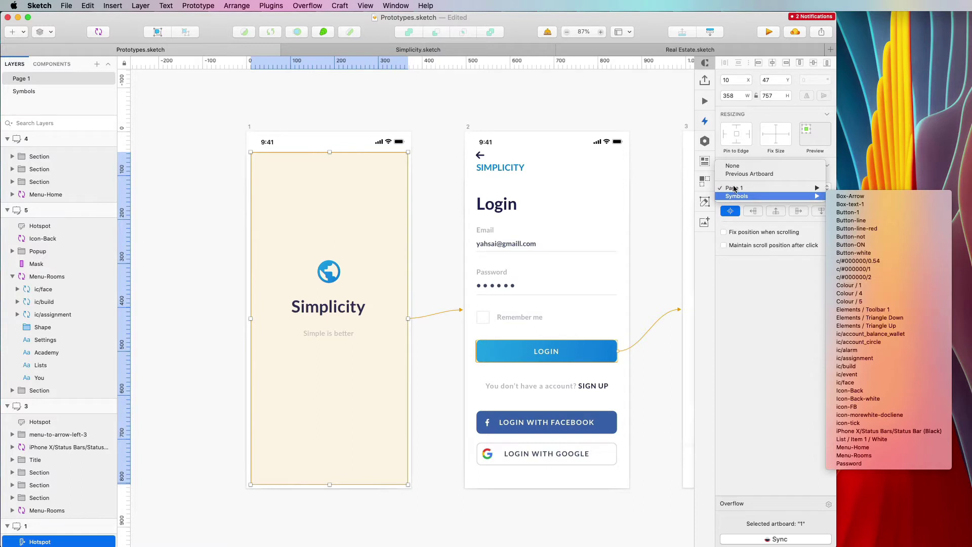
left_click(750, 174)
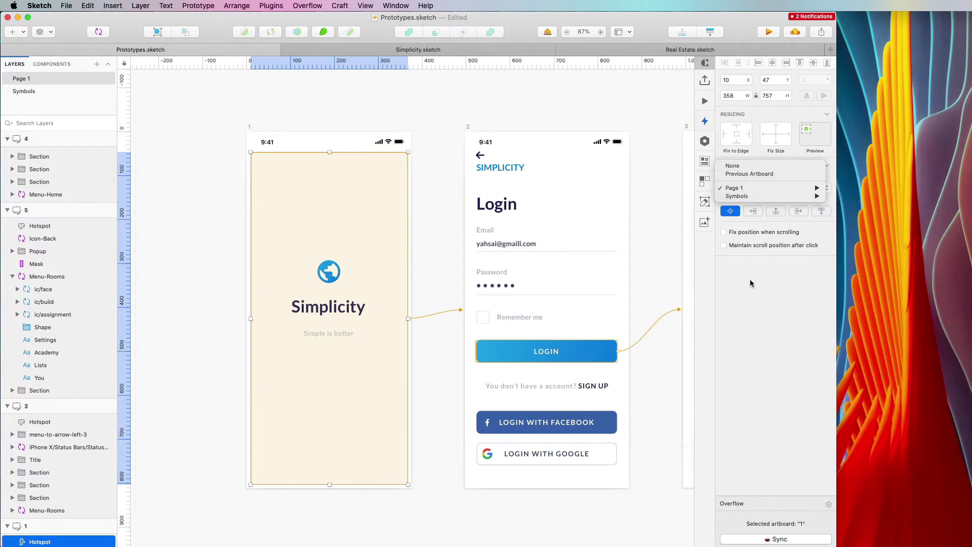
left_click_drag(835, 47, 969, 46)
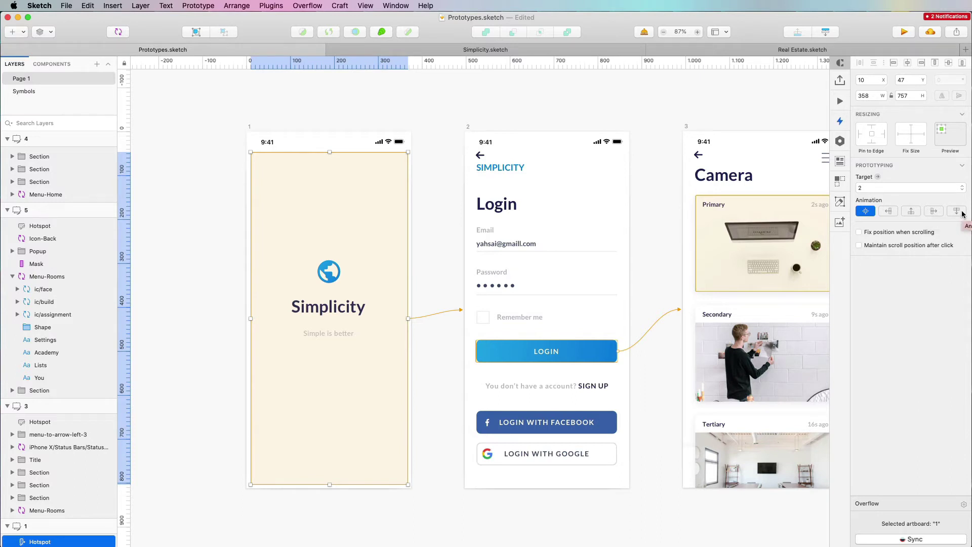
Try the slide-from-bottom animation on the splash hotspot, test it in the preview and close the preview.
left_click(911, 211)
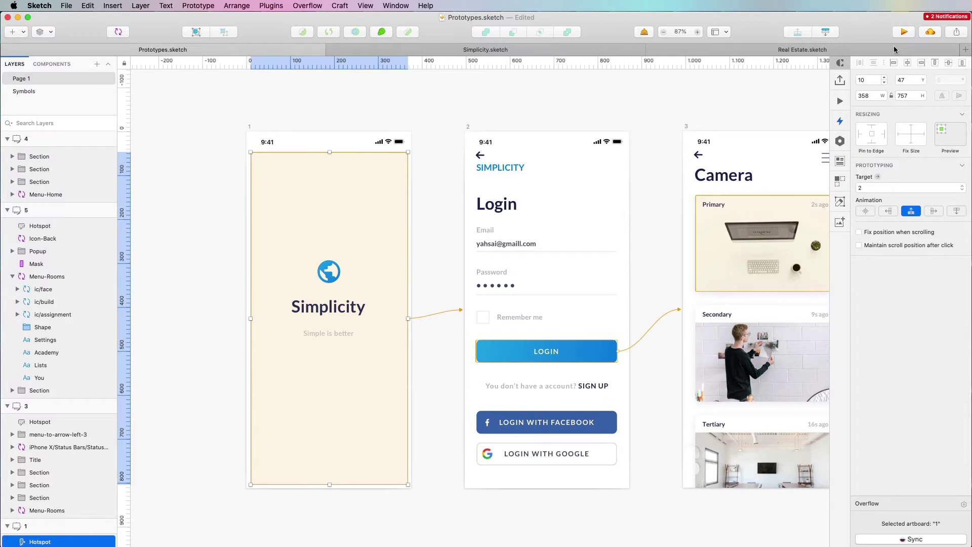
left_click(904, 32)
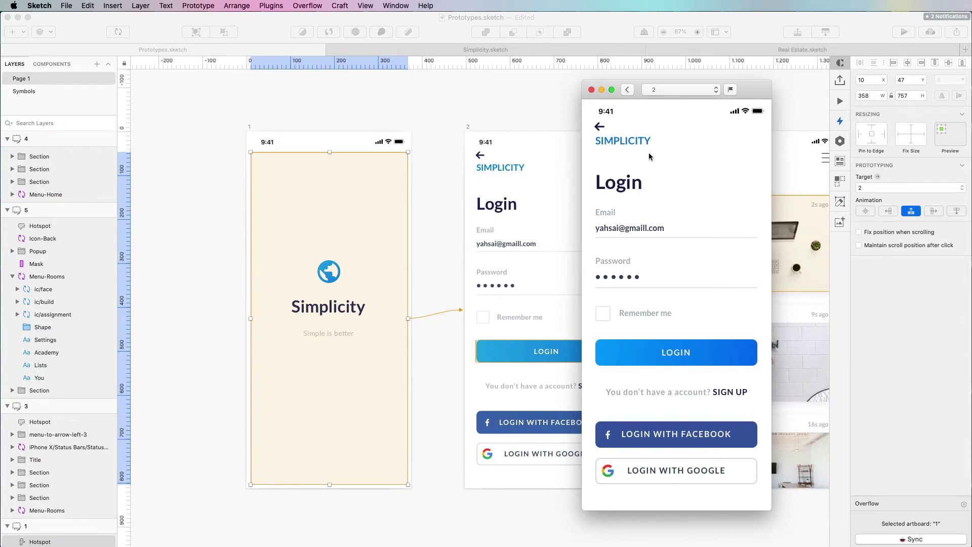
left_click(591, 91)
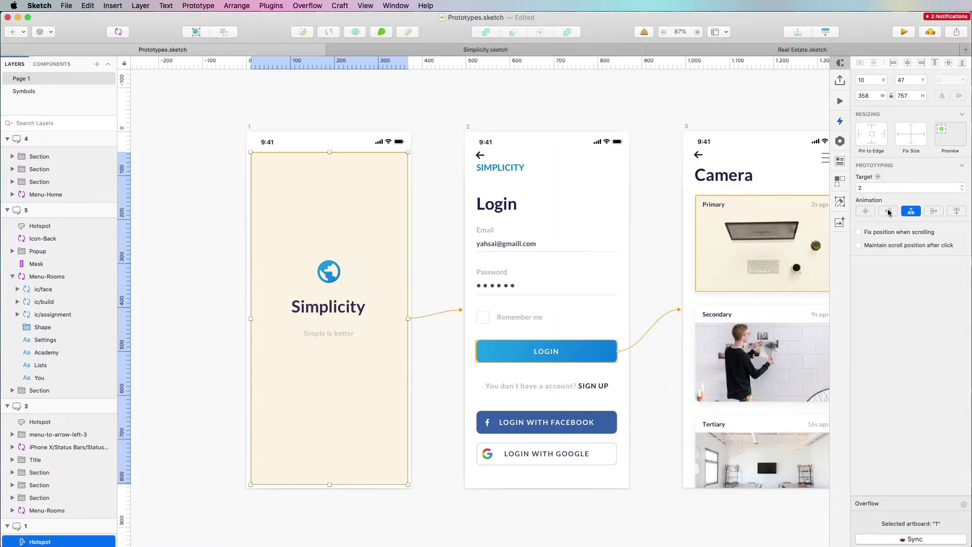
Set the splash hotspot's animation to slide in from the right and test the transition to Login in the preview.
left_click(888, 211)
left_click(904, 32)
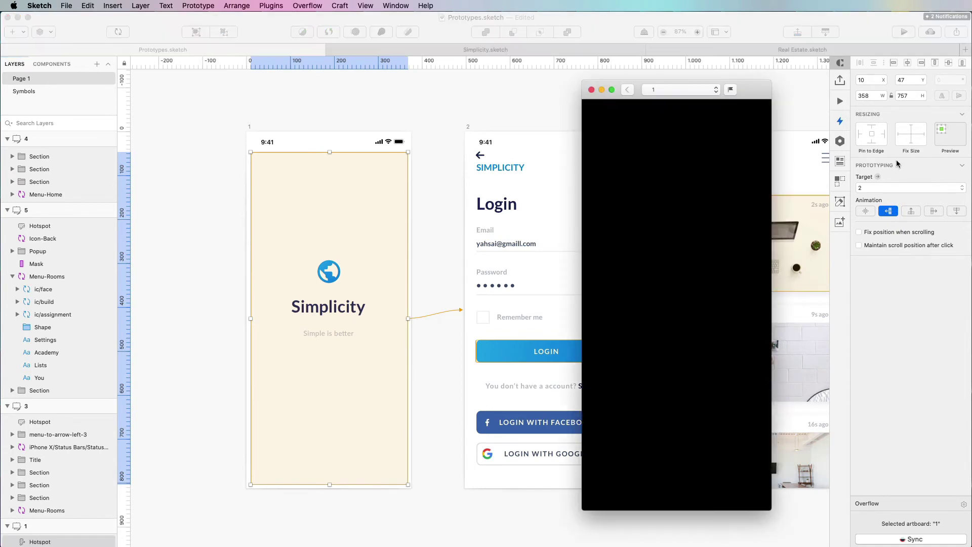
left_click(721, 295)
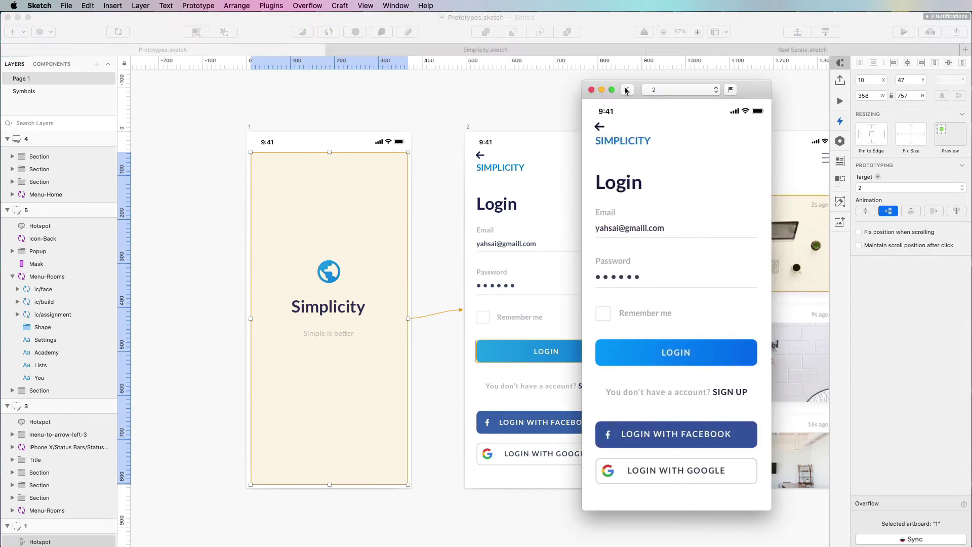
Try the slide-from-left animation on the splash hotspot and test the transition to Login in the preview.
left_click(590, 91)
left_click(904, 31)
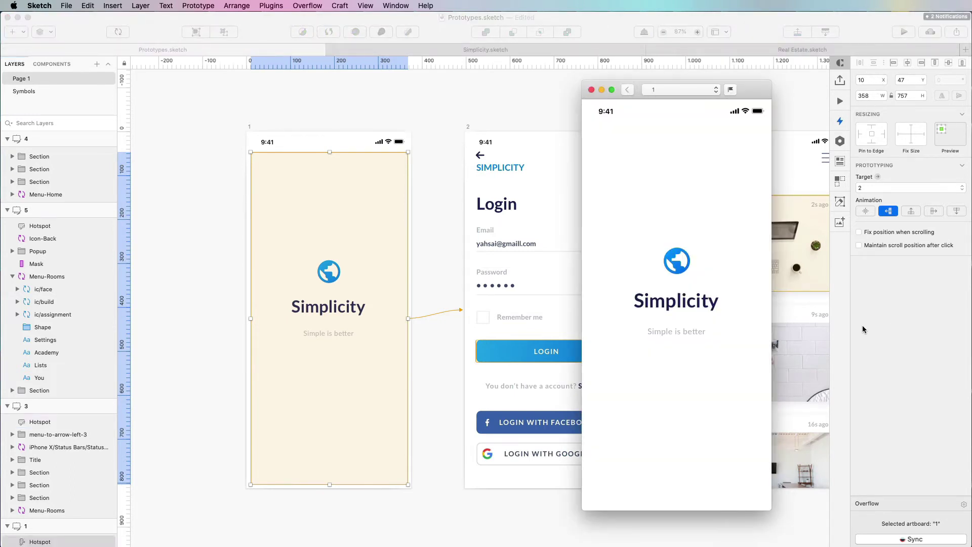
left_click(934, 211)
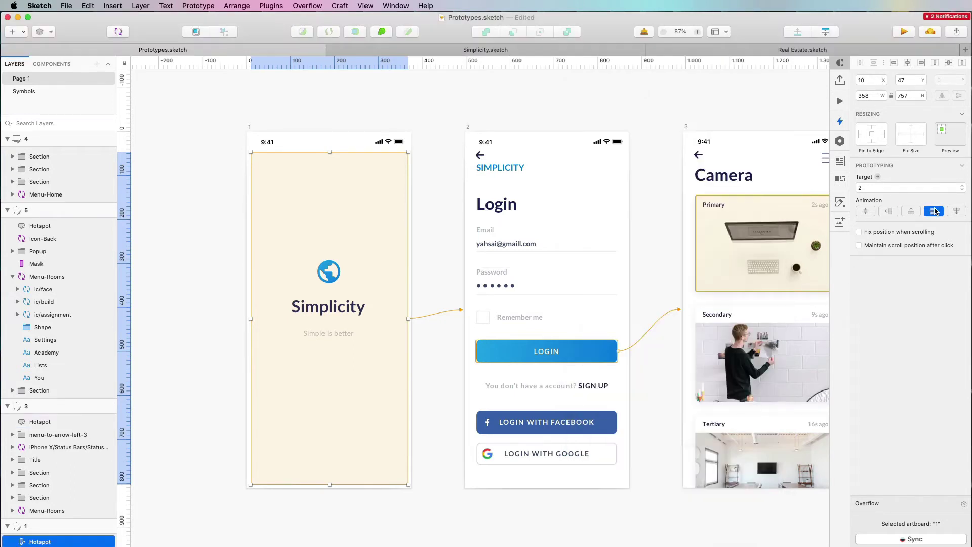
left_click(904, 31)
left_click(695, 426)
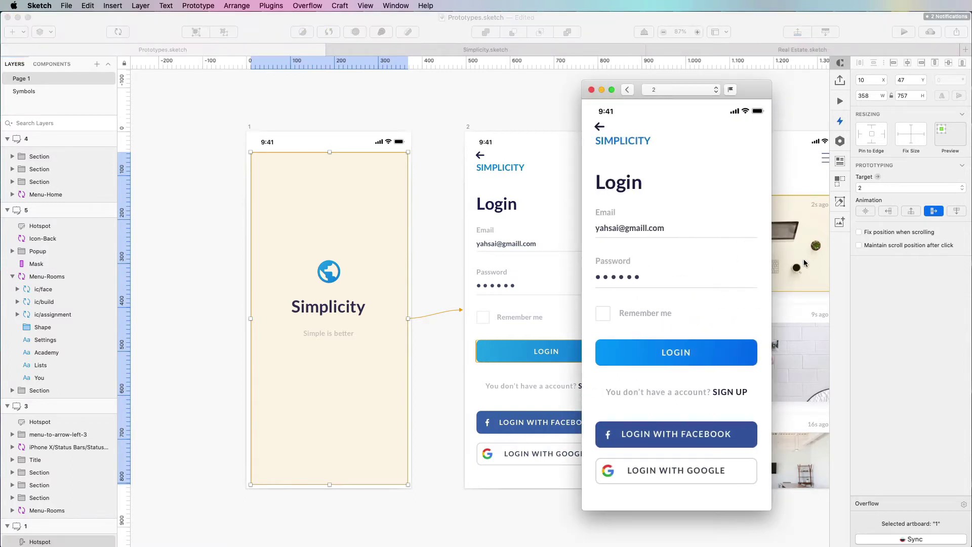
Set the splash hotspot's animation to slide in from the top, test it in the preview and close the preview.
left_click(955, 211)
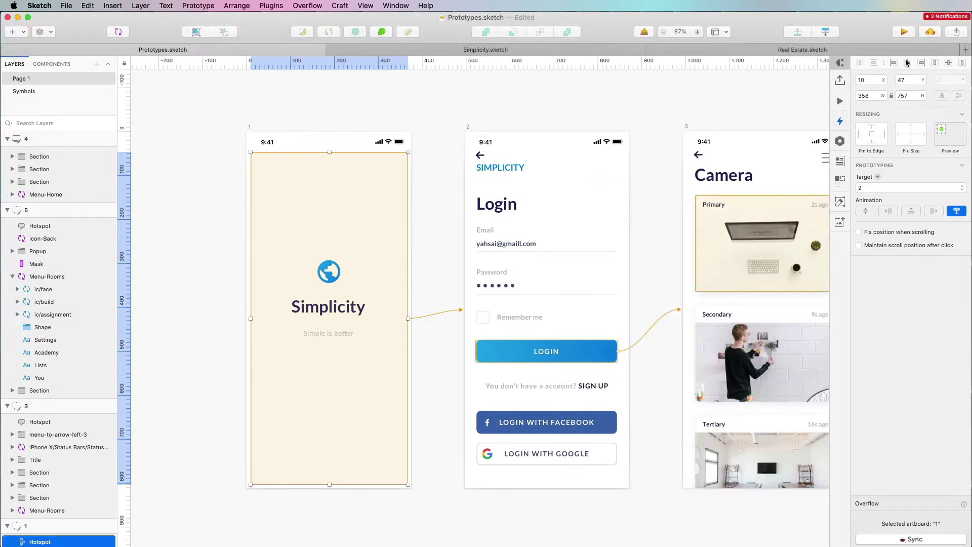
left_click(904, 32)
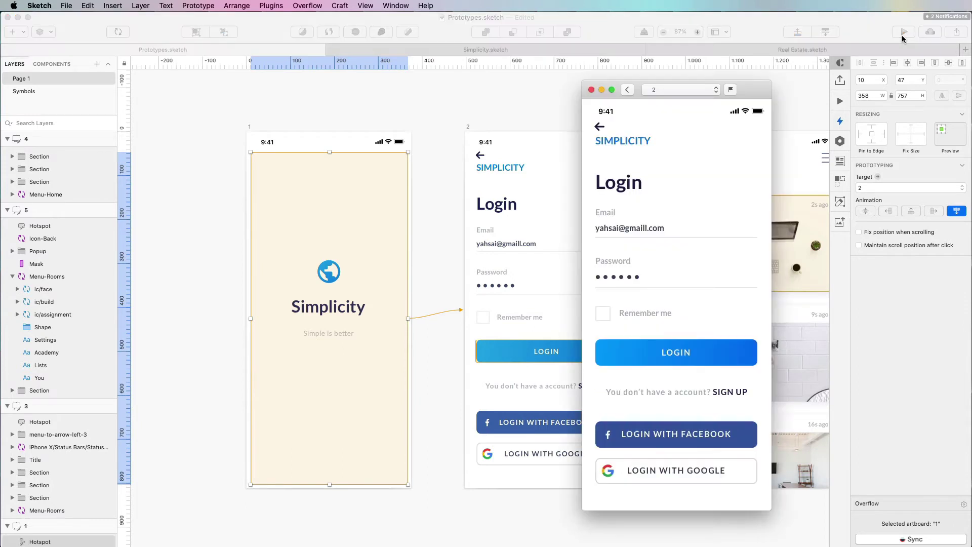
left_click(624, 91)
left_click(696, 312)
left_click(591, 90)
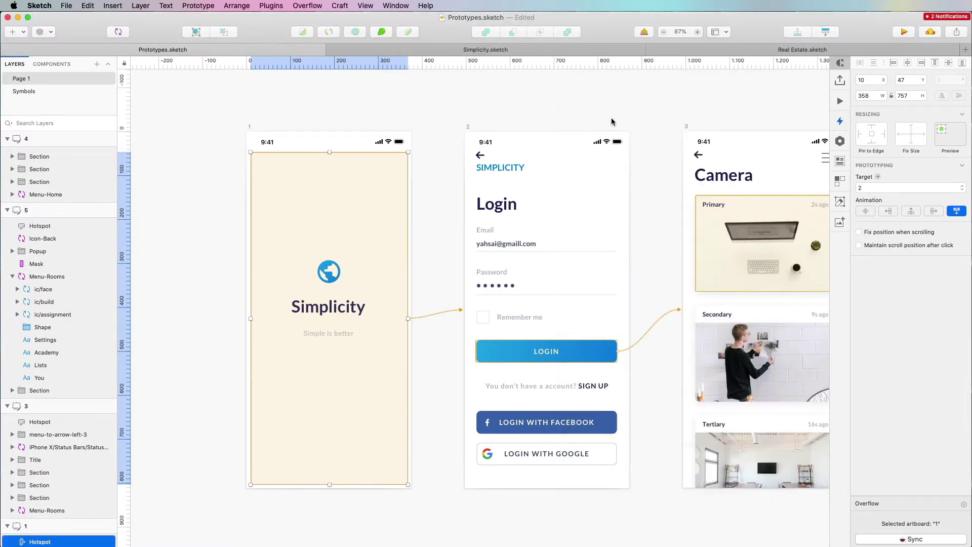
Look over the splash hotspot's prototyping options and the links across all seven artboards.
scroll(611, 122, "down", 3)
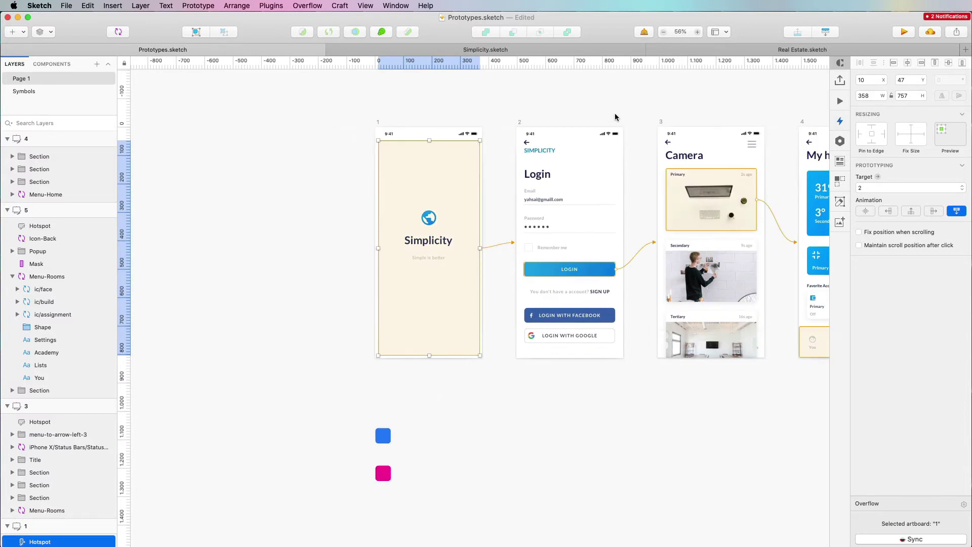
left_click(655, 135)
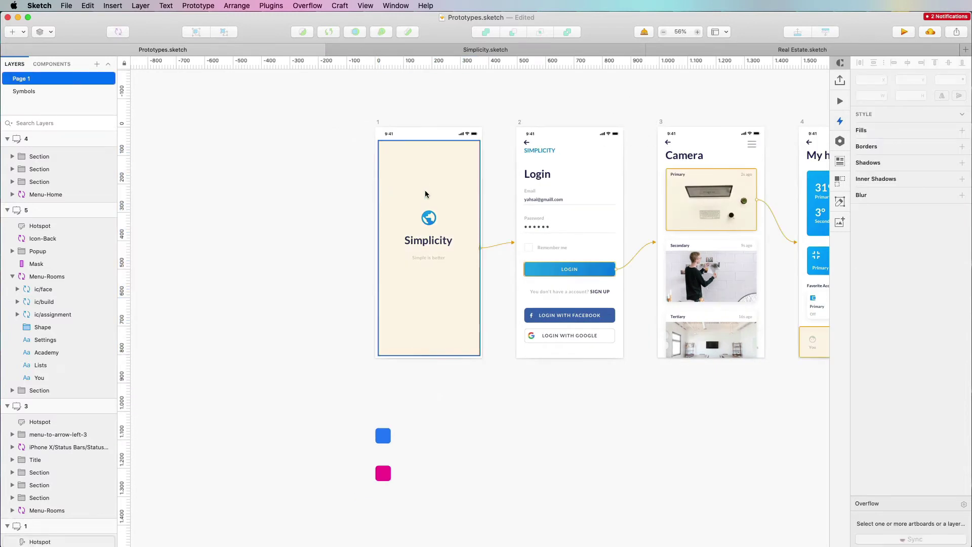
left_click(464, 184)
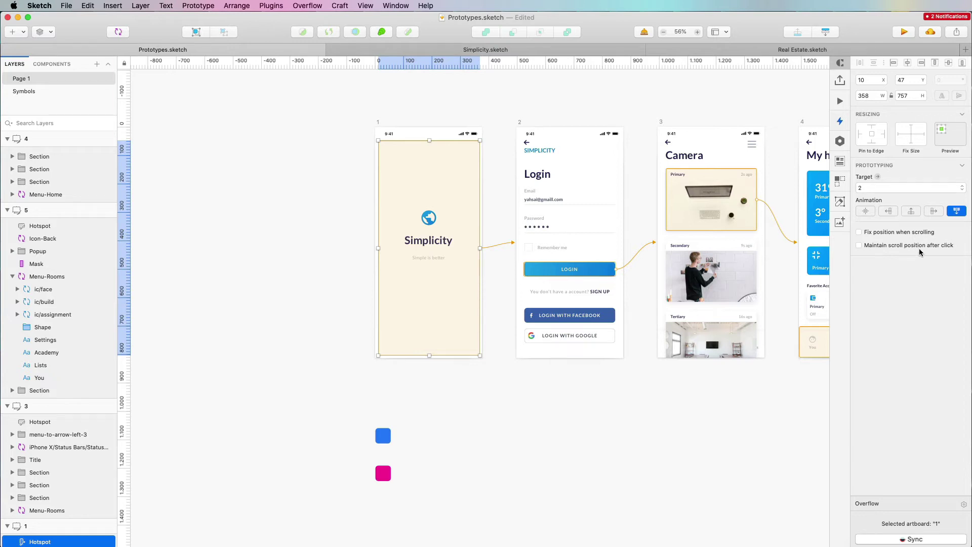
left_click(562, 394)
key("super+1")
key("super+1")
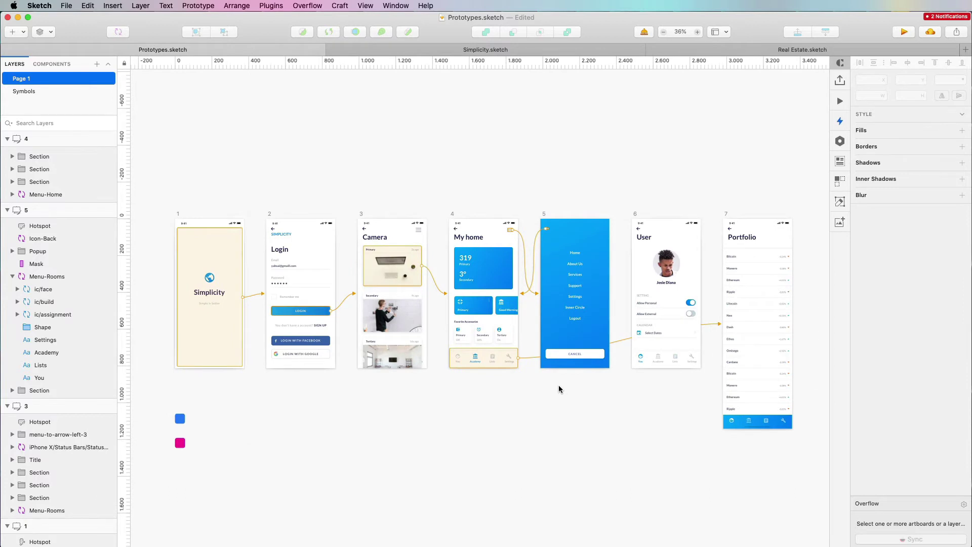
key("super+1")
scroll(558, 384, "down", 1)
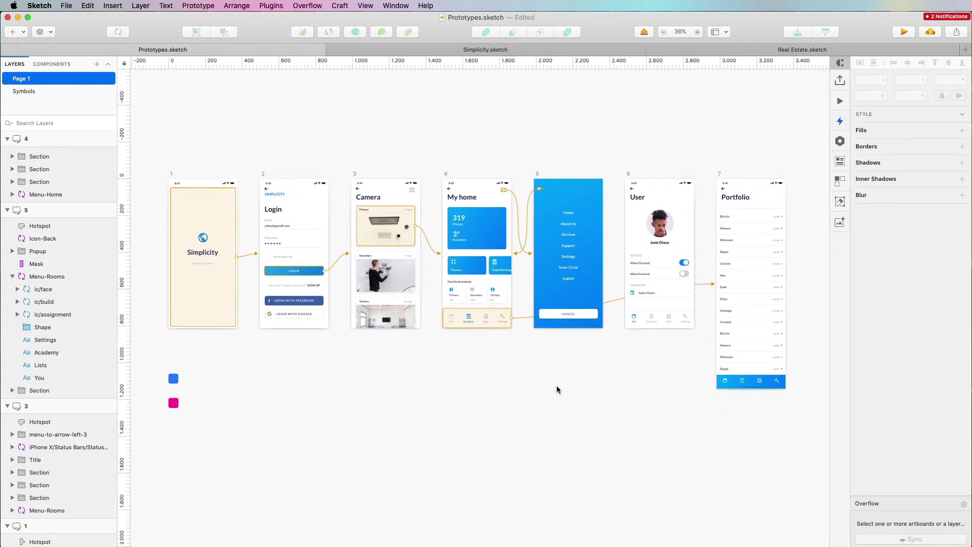
scroll(557, 386, "up", 1)
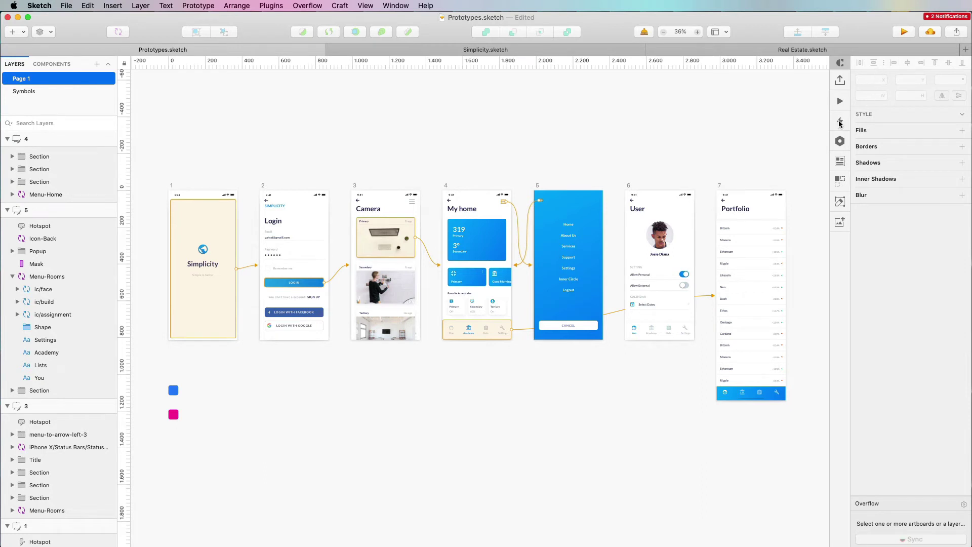
scroll(517, 229, "up", 2)
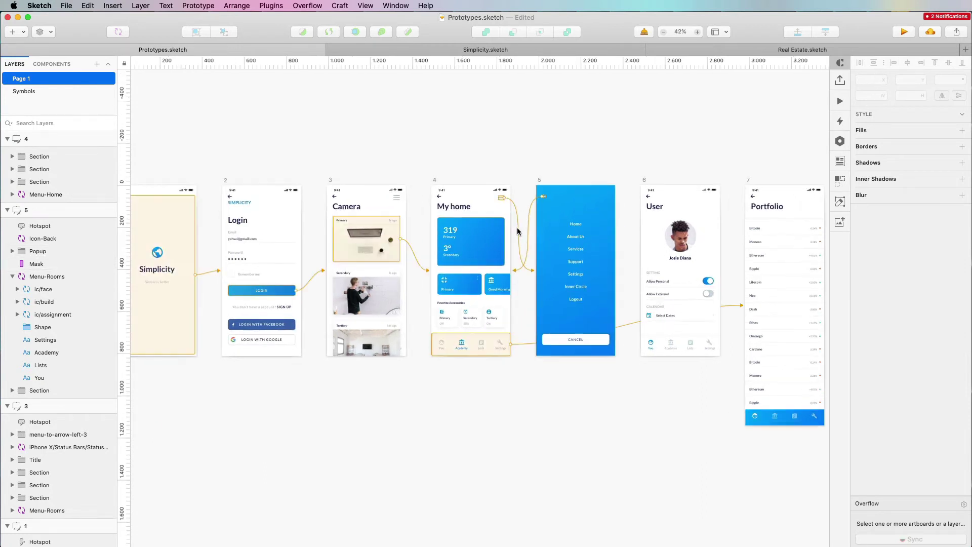
scroll(517, 231, "left", 1)
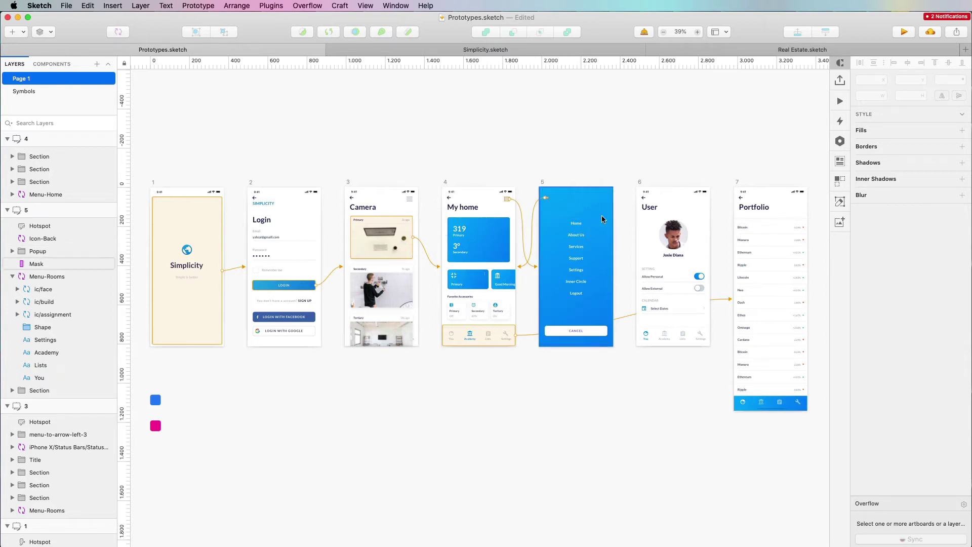
Turn on Craft's prototype mode and draw a link from the LOGIN WITH FACEBOOK button to artboard 3.
left_click(841, 121)
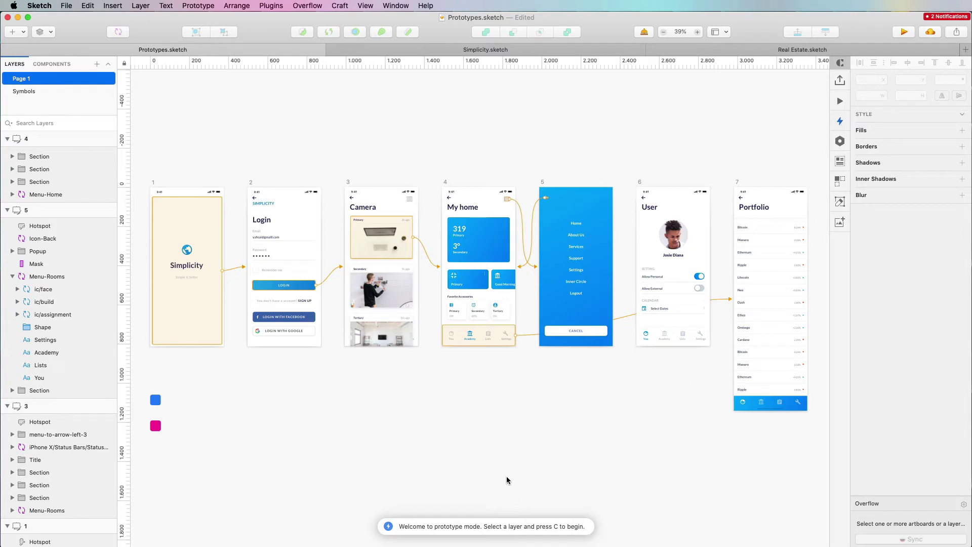
scroll(333, 346, "up", 5)
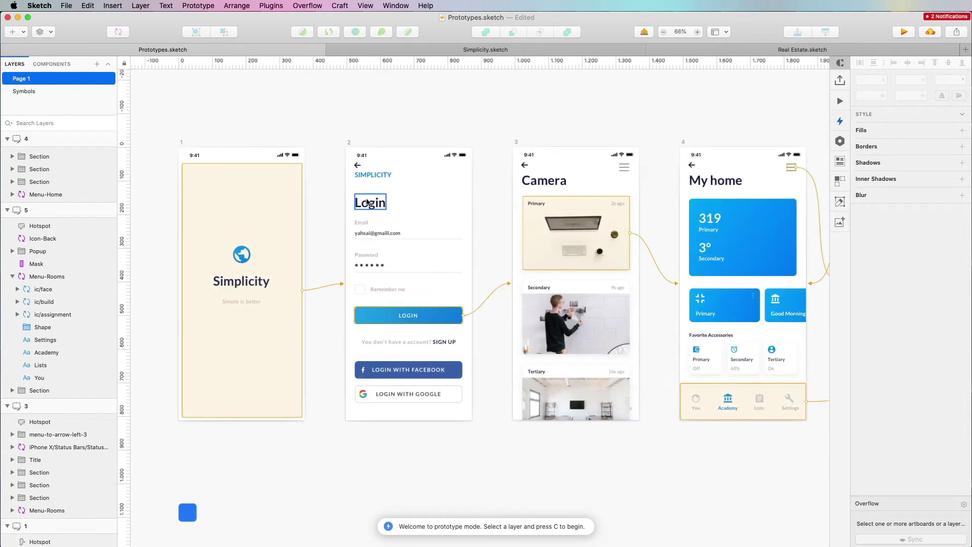
left_click(408, 371)
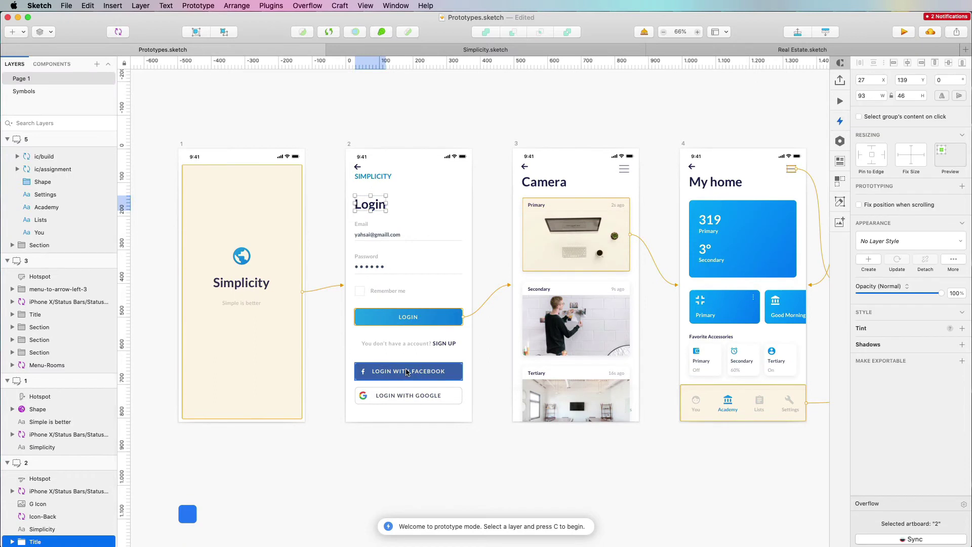
key("c")
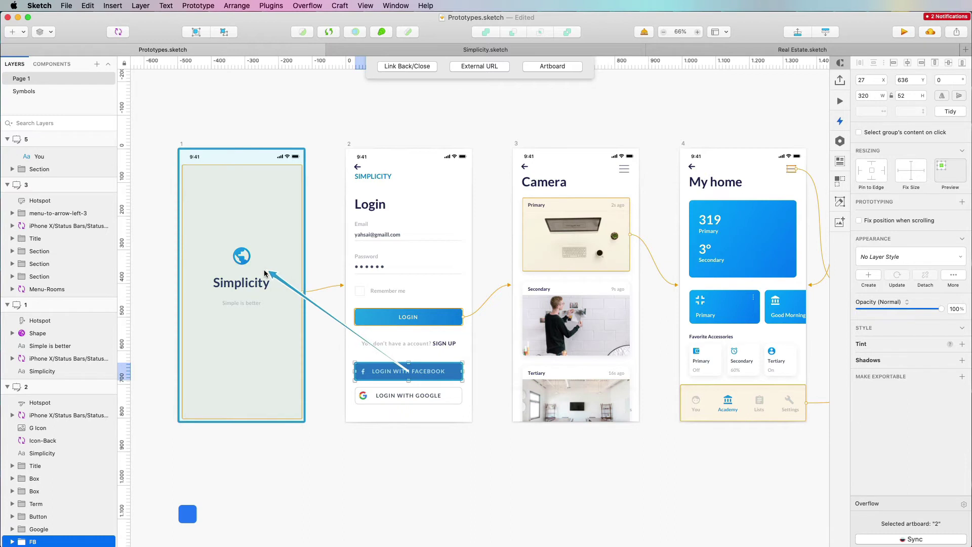
left_click(545, 330)
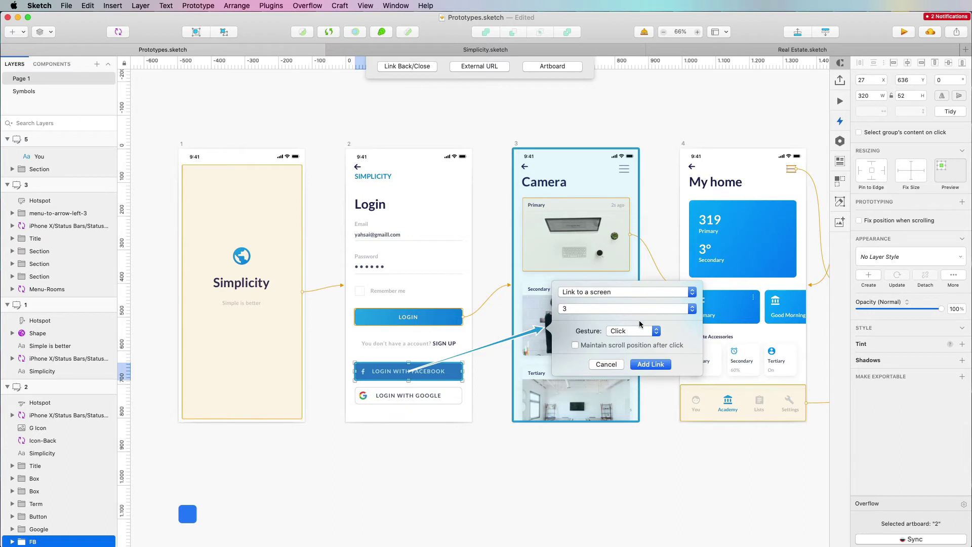
Examine the link type, target screen and gesture options offered for the Facebook button's link.
left_click(639, 292)
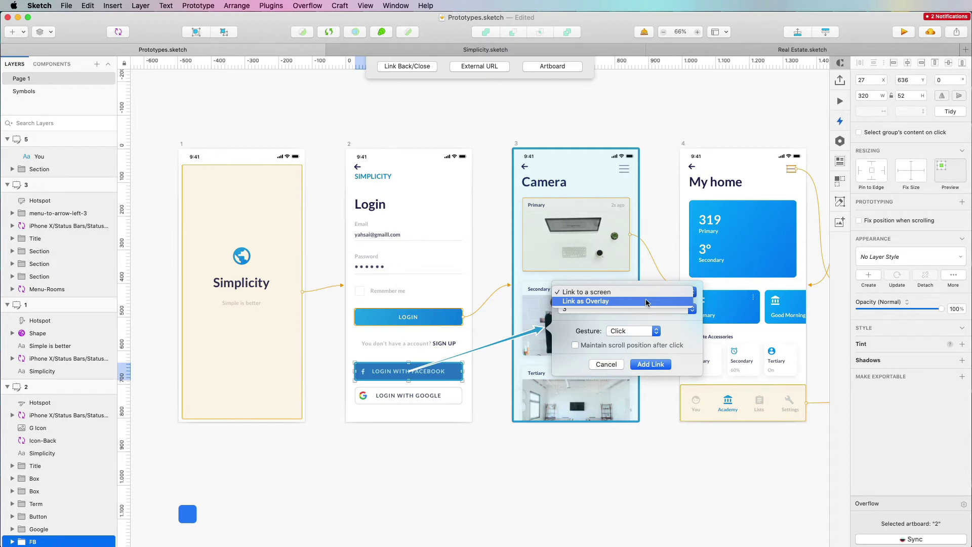
left_click(647, 302)
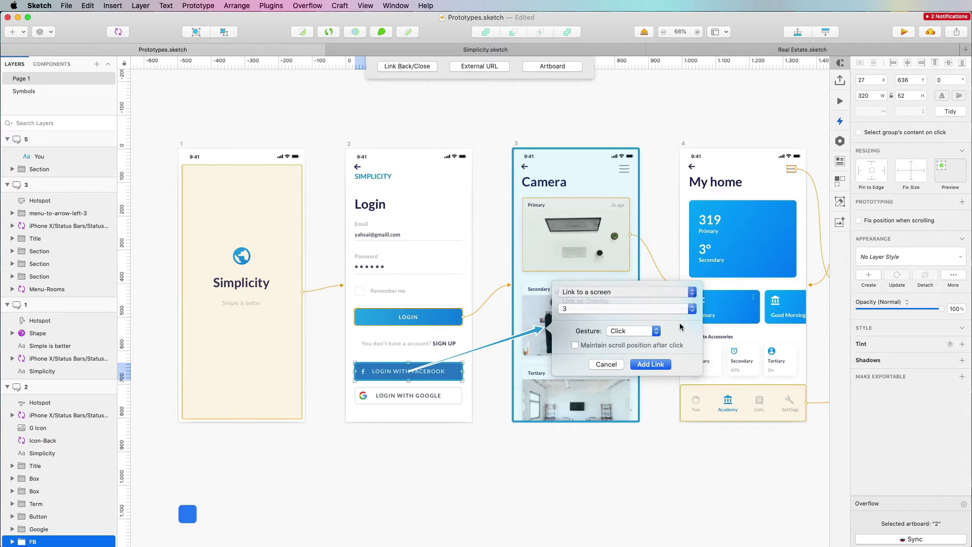
left_click(646, 310)
left_click(647, 310)
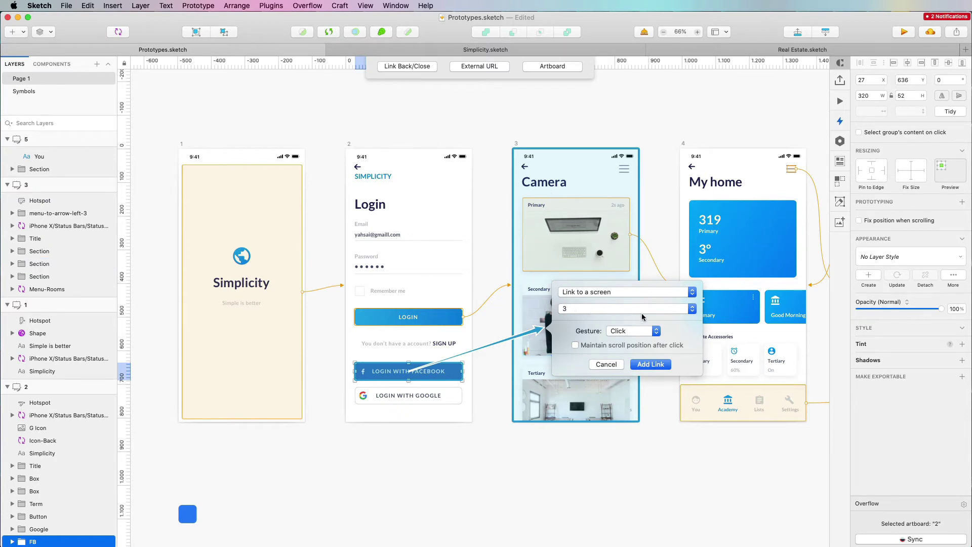
left_click(636, 335)
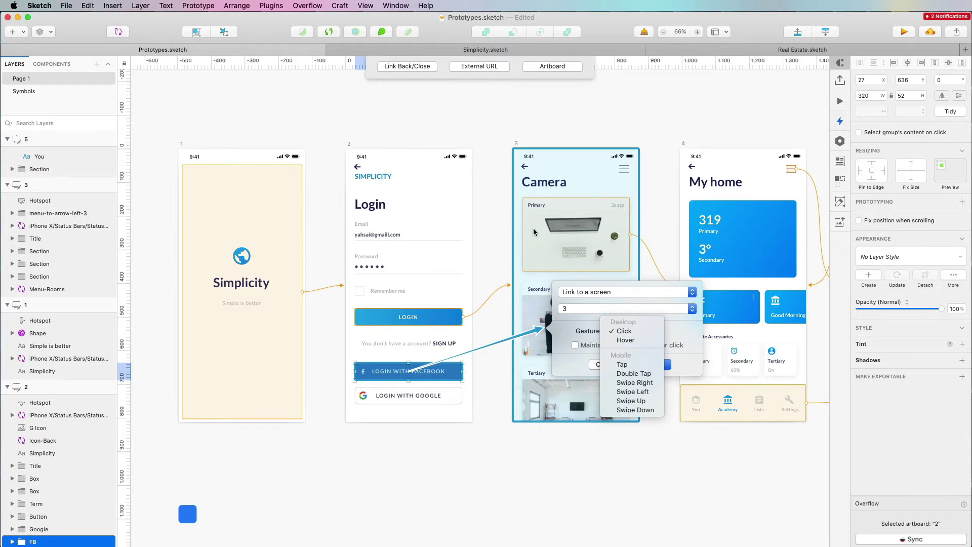
left_click(632, 334)
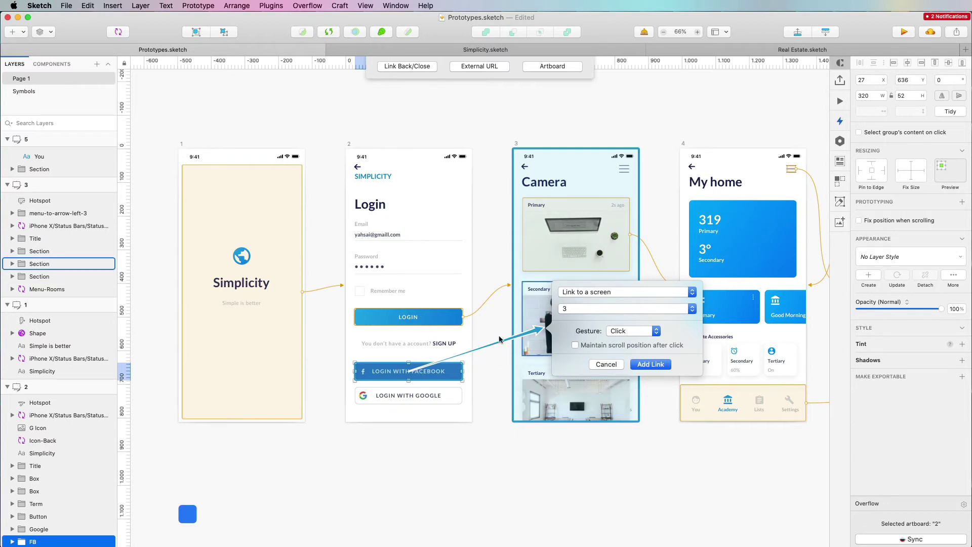
left_click(632, 334)
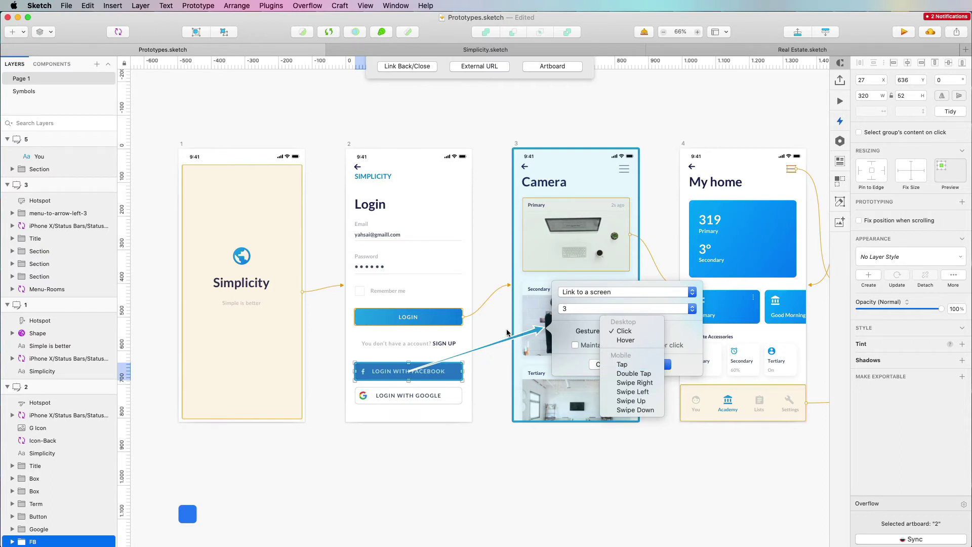
left_click(639, 367)
left_click(675, 348)
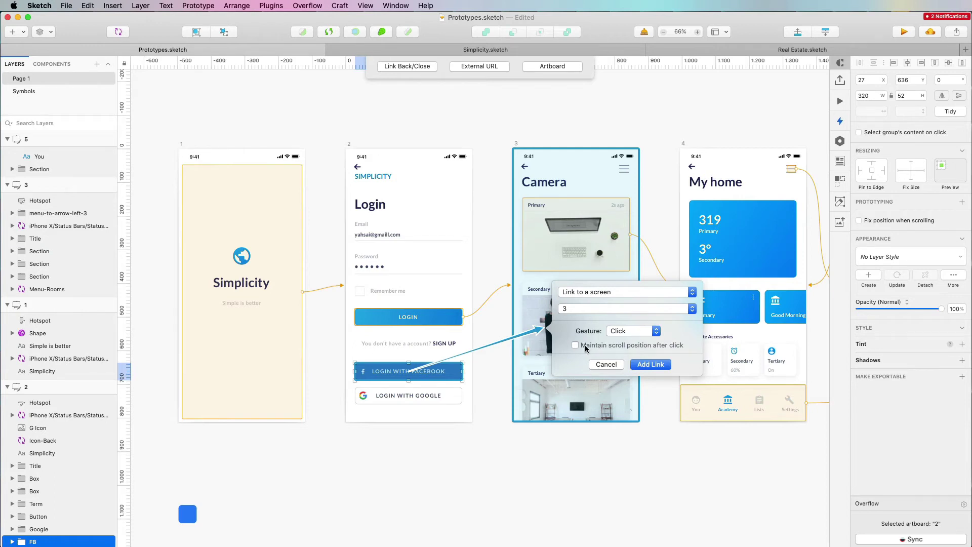
Add the Facebook button's click link to screen 3, and remove it again through its link settings.
left_click(643, 365)
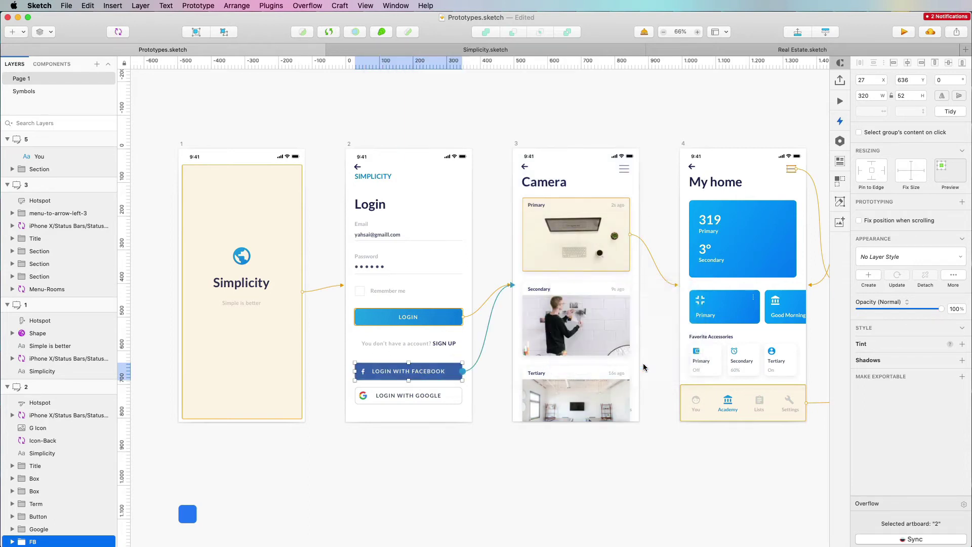
left_click(470, 374)
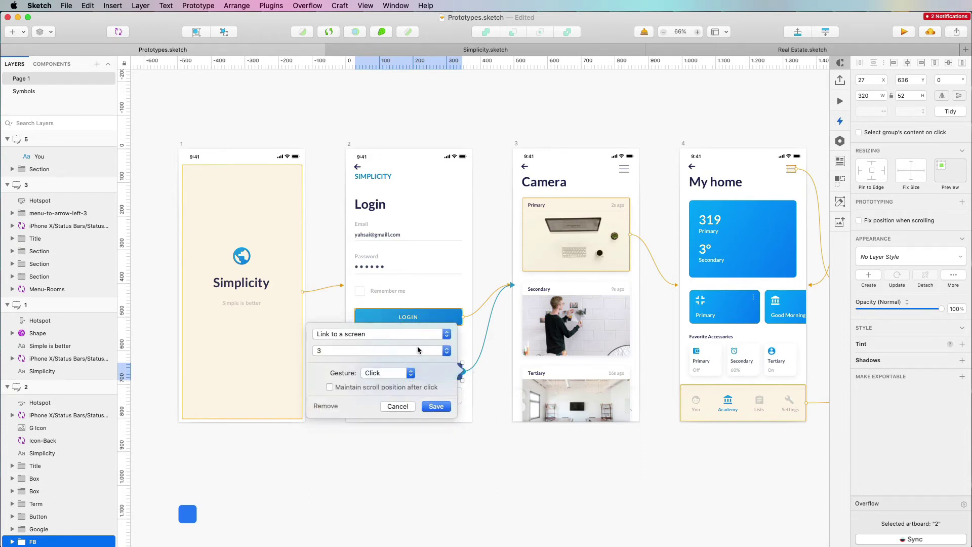
left_click(326, 406)
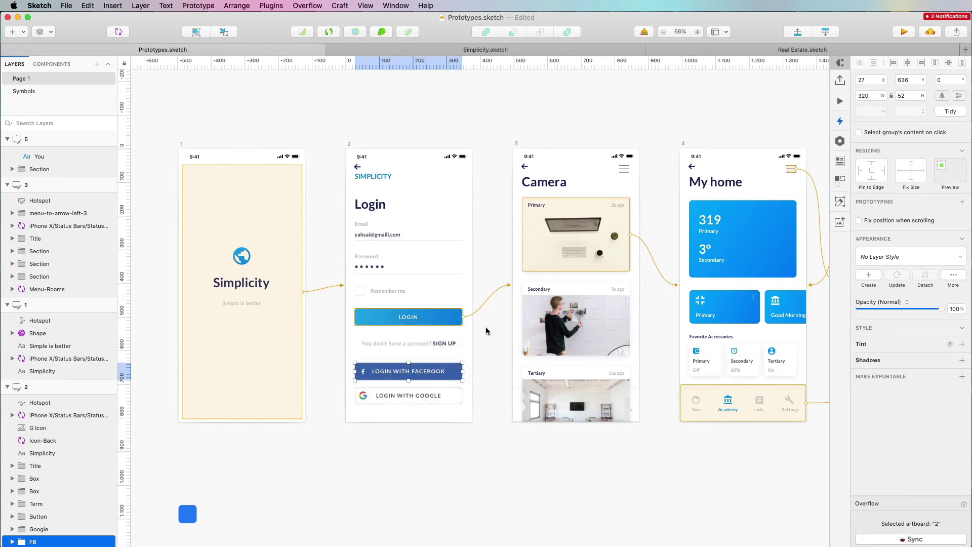
Delete the hotspot over the Primary card on the Camera artboard.
scroll(636, 313, "right", 1)
scroll(637, 313, "right", 1)
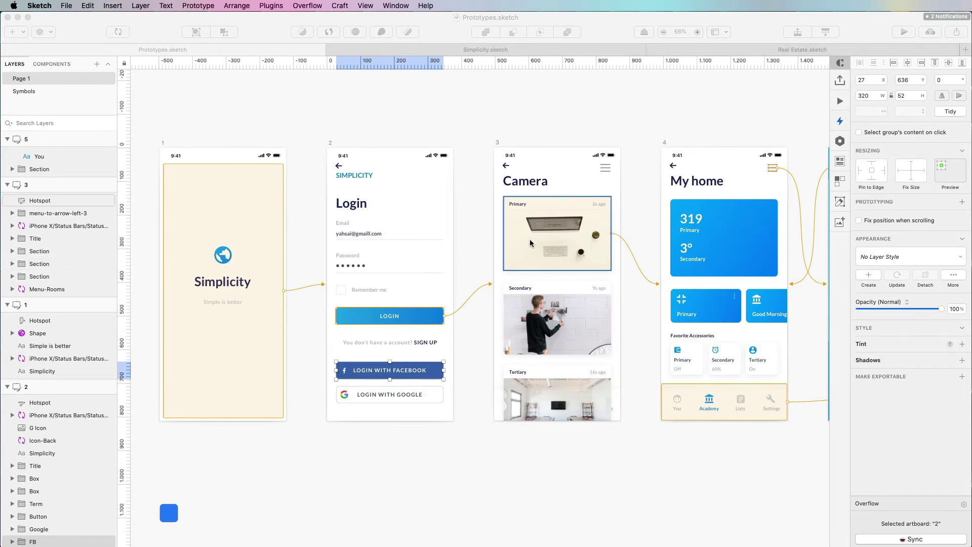
left_click(615, 238)
left_click(602, 236)
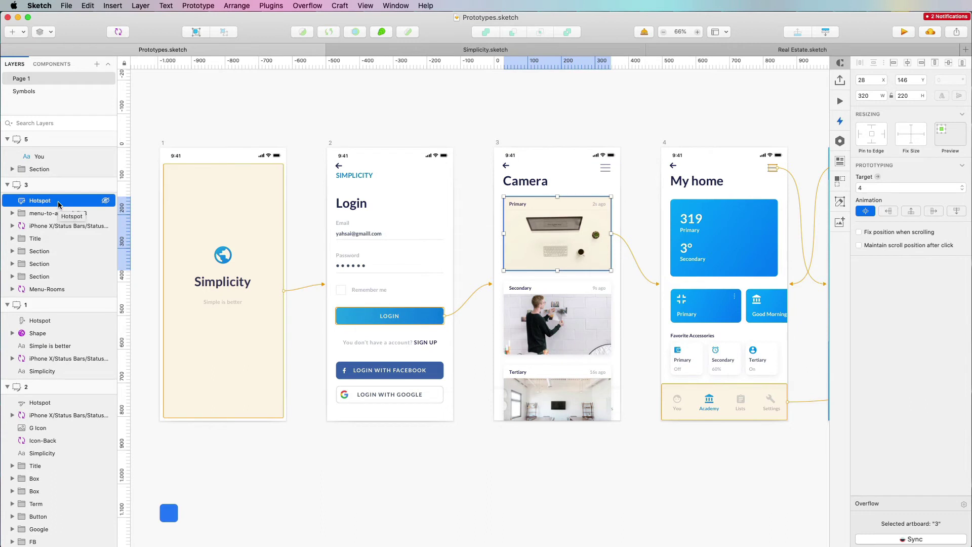
key("Delete")
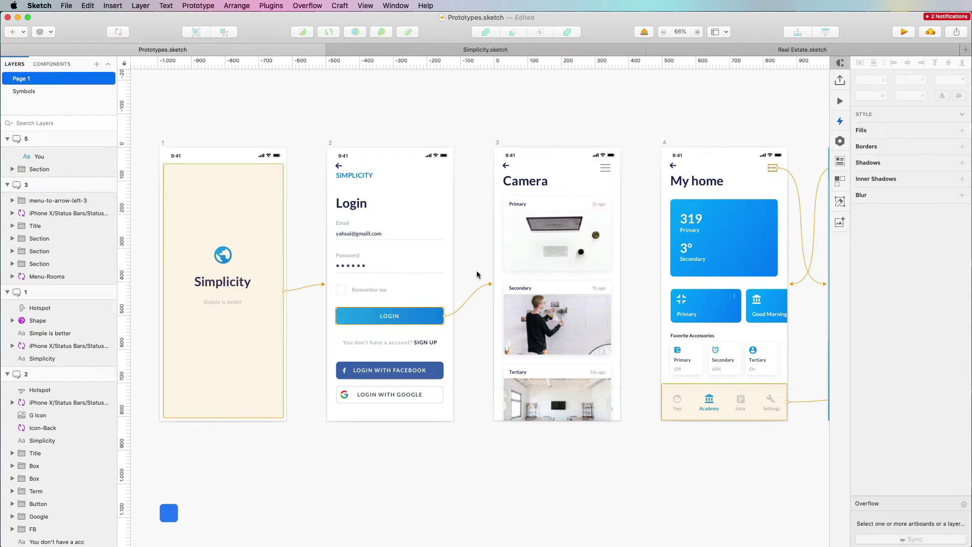
Delete the LOGIN button's hotspot on artboard 2.
left_click(402, 320)
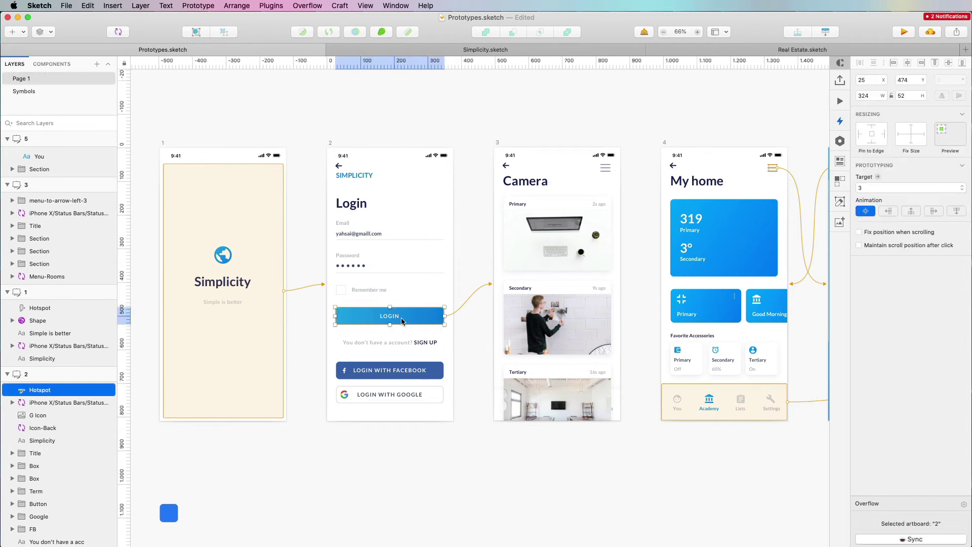
left_click_drag(433, 319, 395, 263)
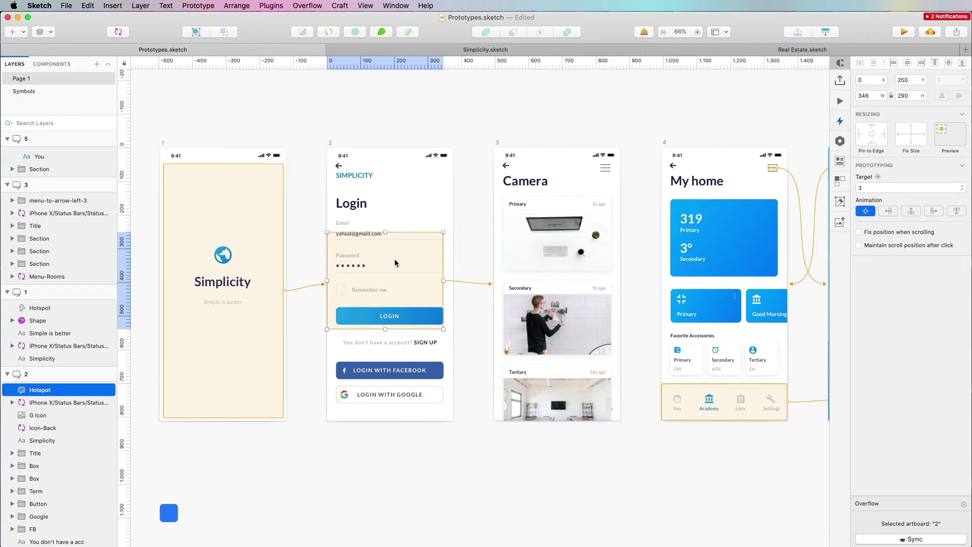
key("Delete")
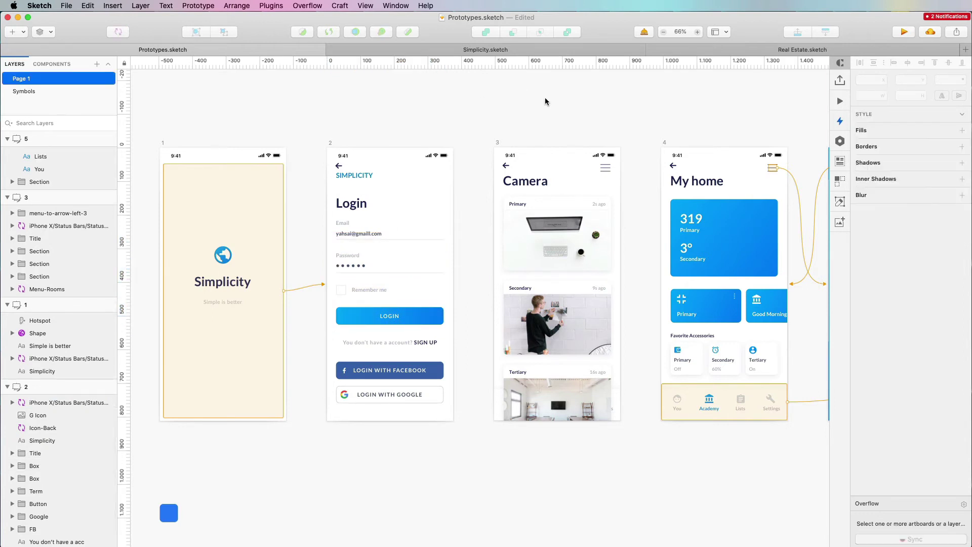
scroll(545, 97, "down", 5)
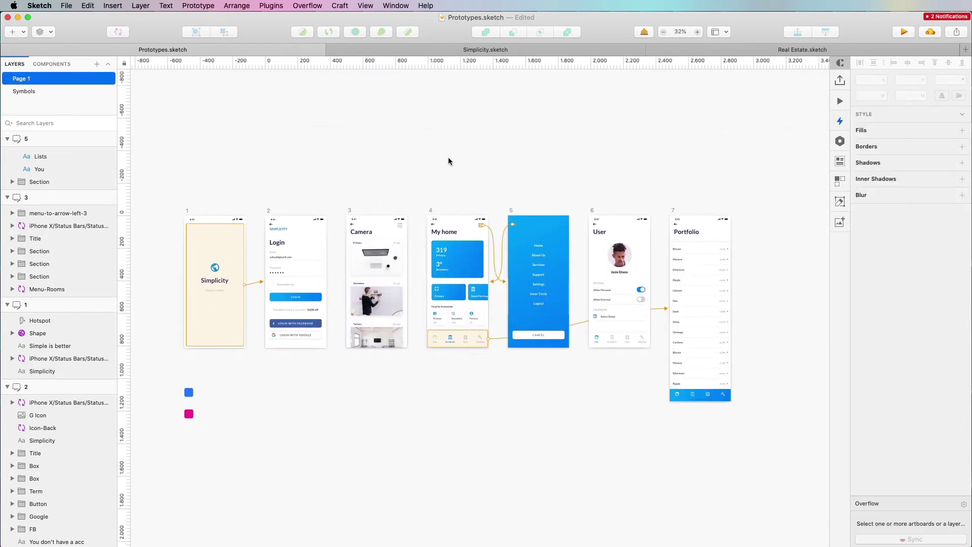
scroll(445, 162, "up", 2)
scroll(445, 166, "right", 1)
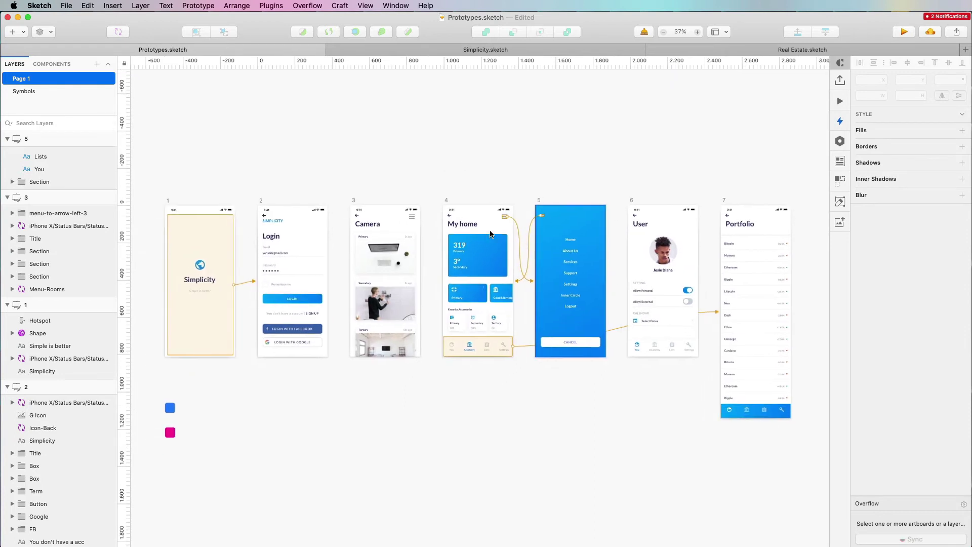